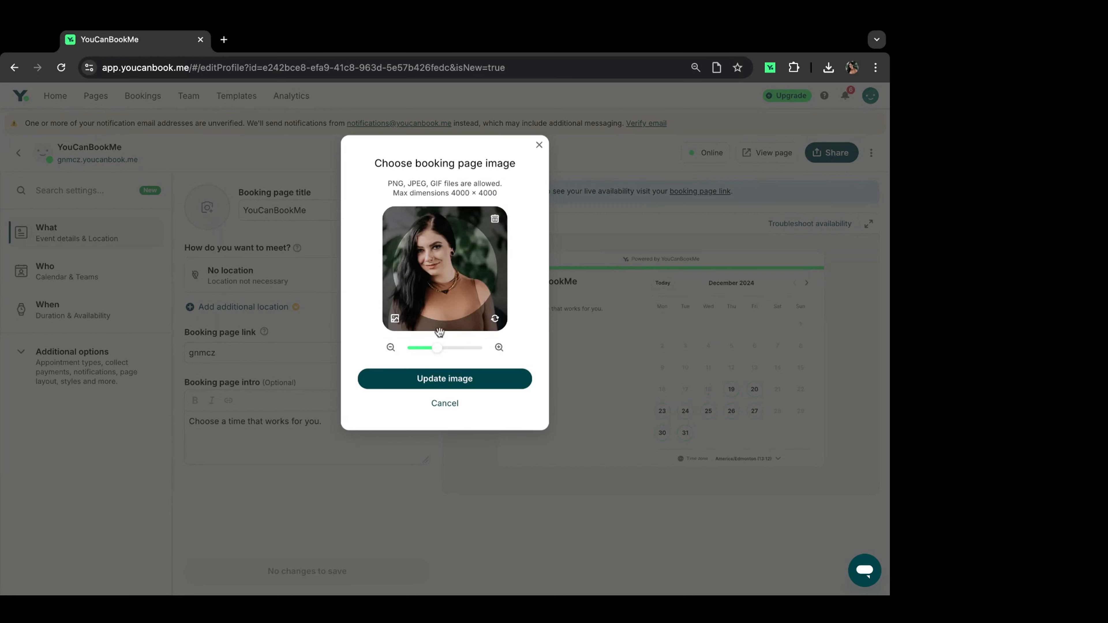
Step: Shrink the portrait inside the crop circle and apply it as the booking page image
mouse_move(437, 351)
left_mouse_down()
mouse_move(414, 351)
mouse_move(425, 348)
left_mouse_up()
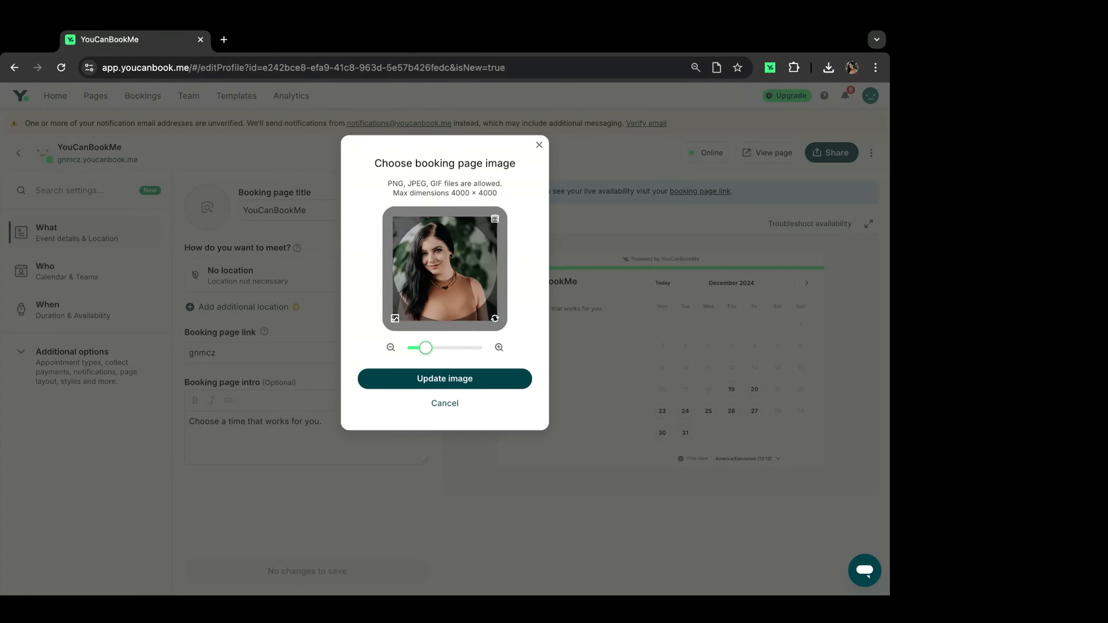
left_click(479, 388)
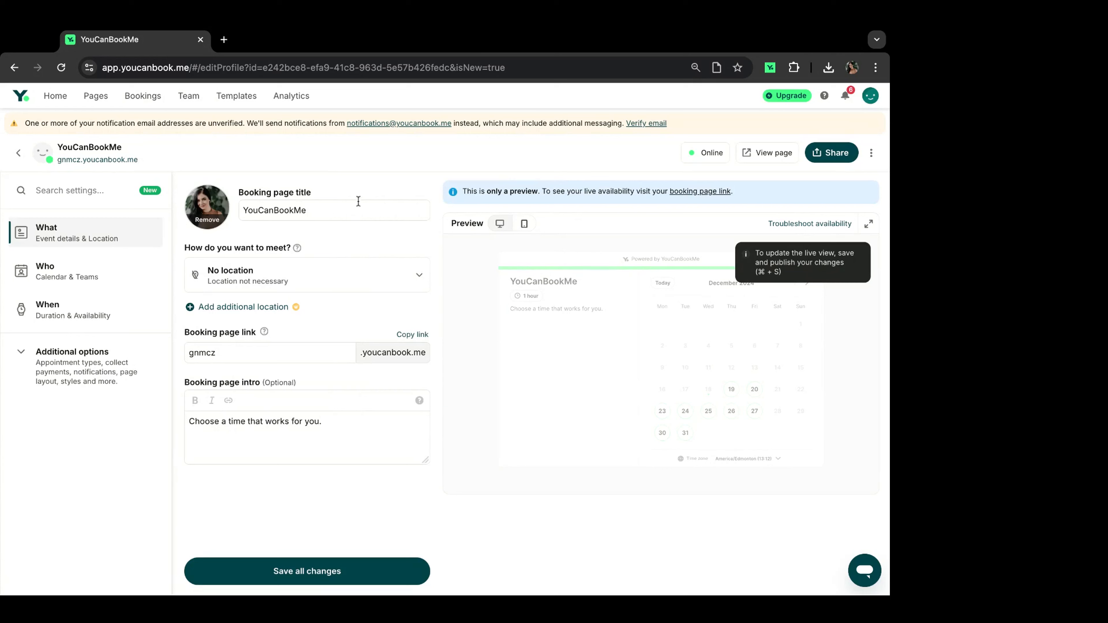
Step: Replace the booking page title with the owner's full name followed by ' - YouCanBookMe'
left_click(351, 213)
key("shift+Left")
key("shift+Left")
key("shift+Left")
key("shift+Left")
key("shift+Left")
key("shift+Left")
key("shift+Left")
key("shift+Left")
key("shift+Left")
key("shift+Left")
key("shift+Left")
key("shift+Left")
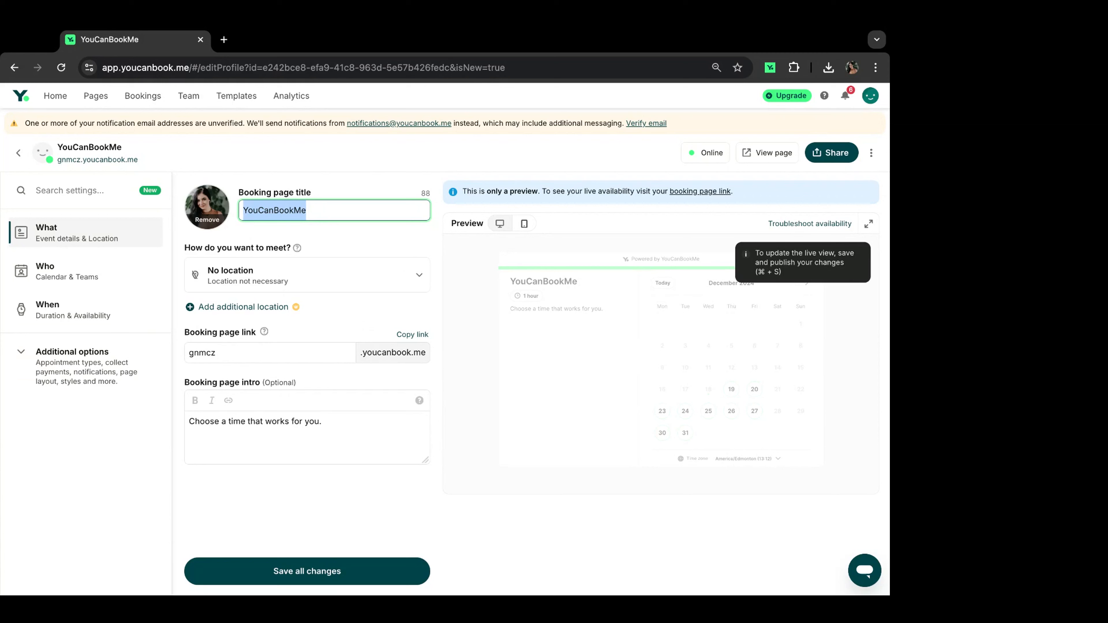
key("Left")
key("super+a")
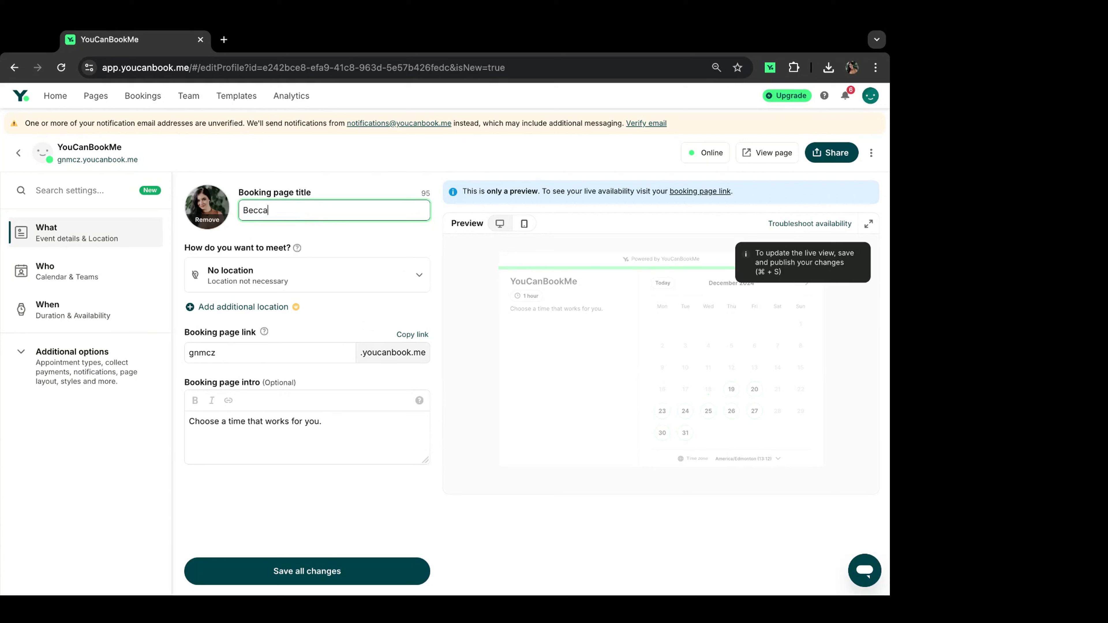
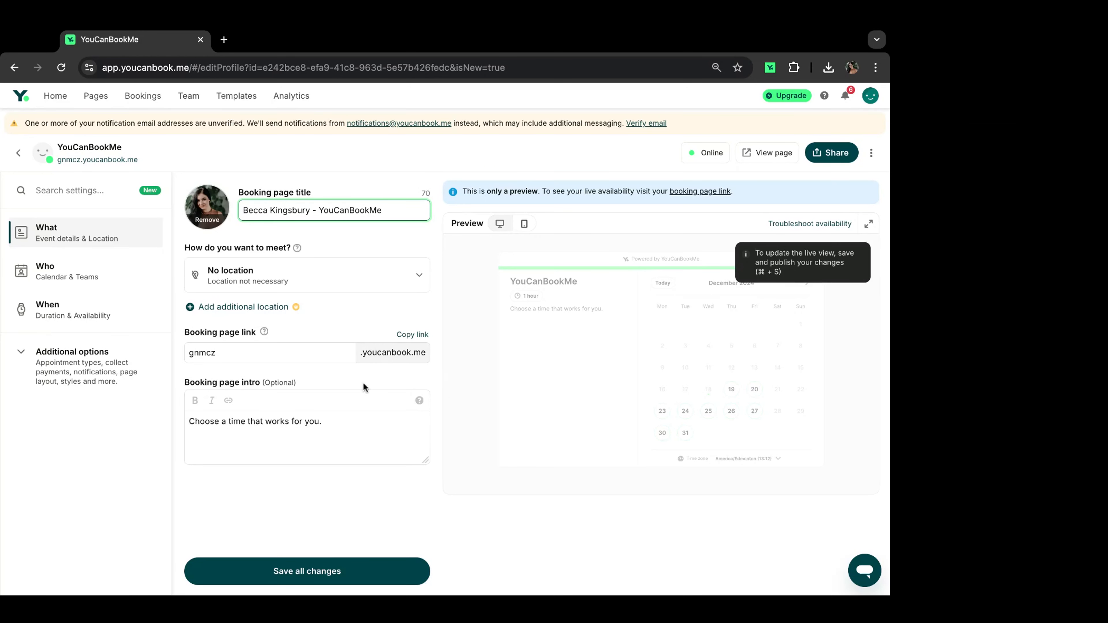
left_click(323, 353)
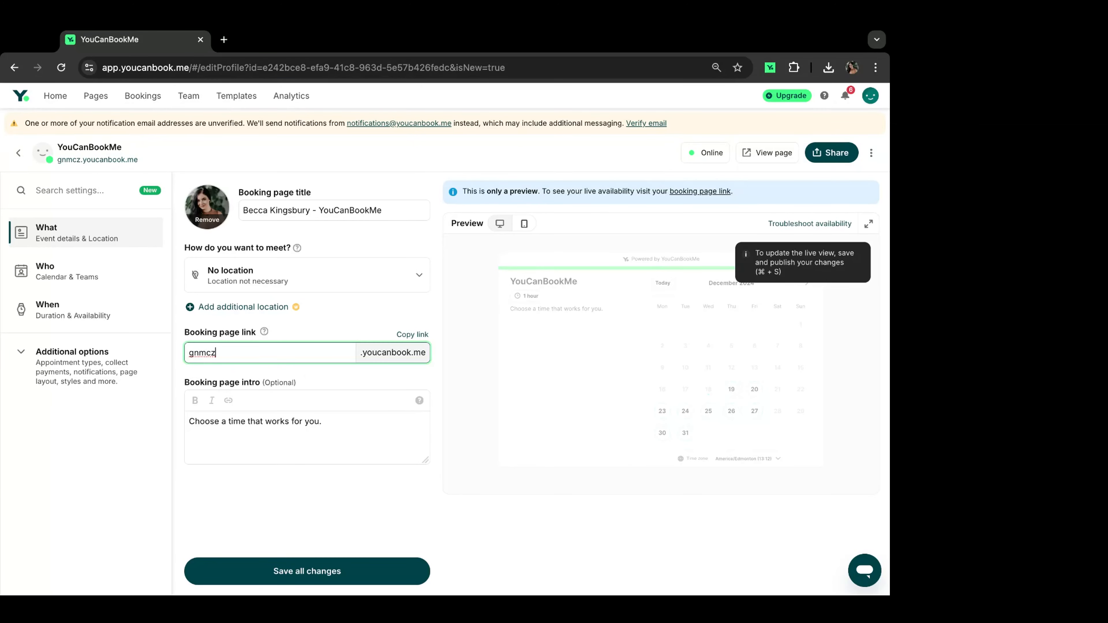
Step: Change the booking page link to the owner's first name, then extend it with the surname after rejection
key("super+a")
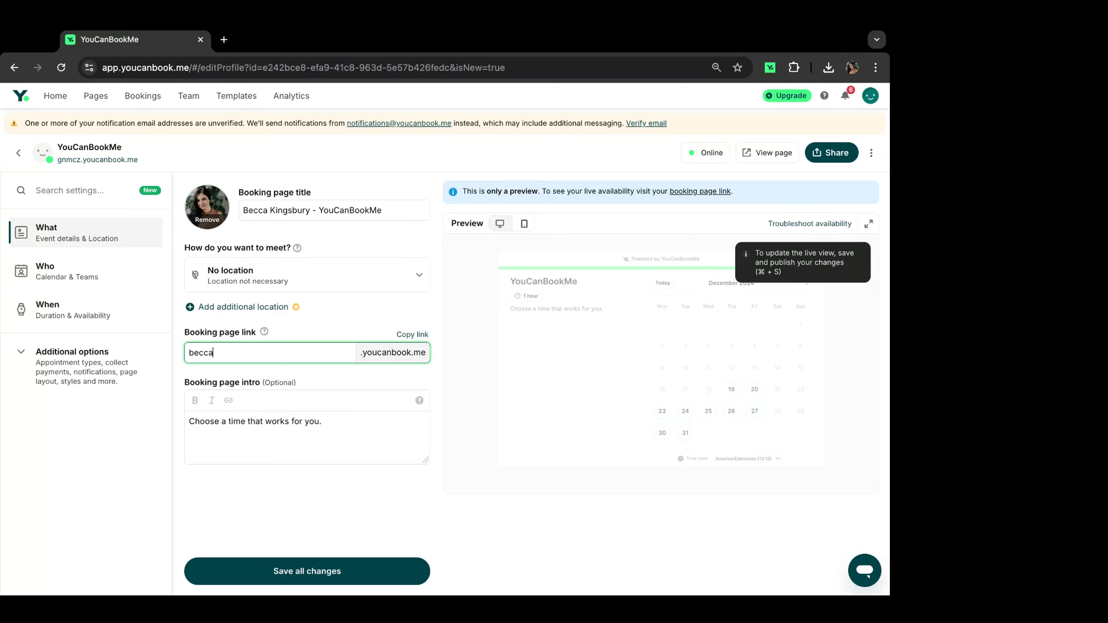
left_click(291, 577)
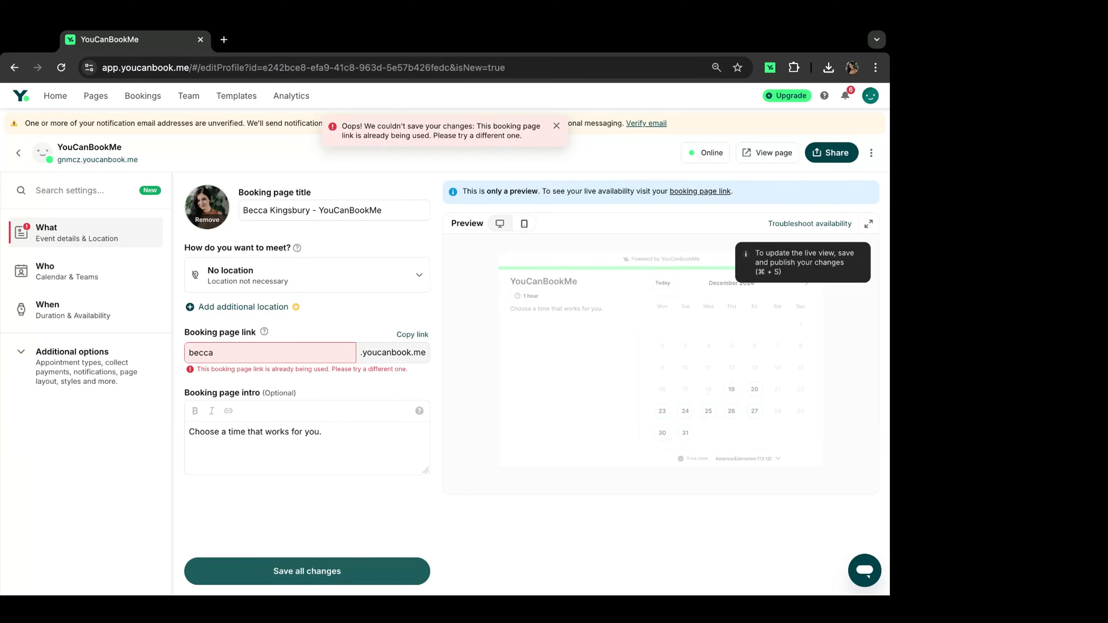
left_click(260, 345)
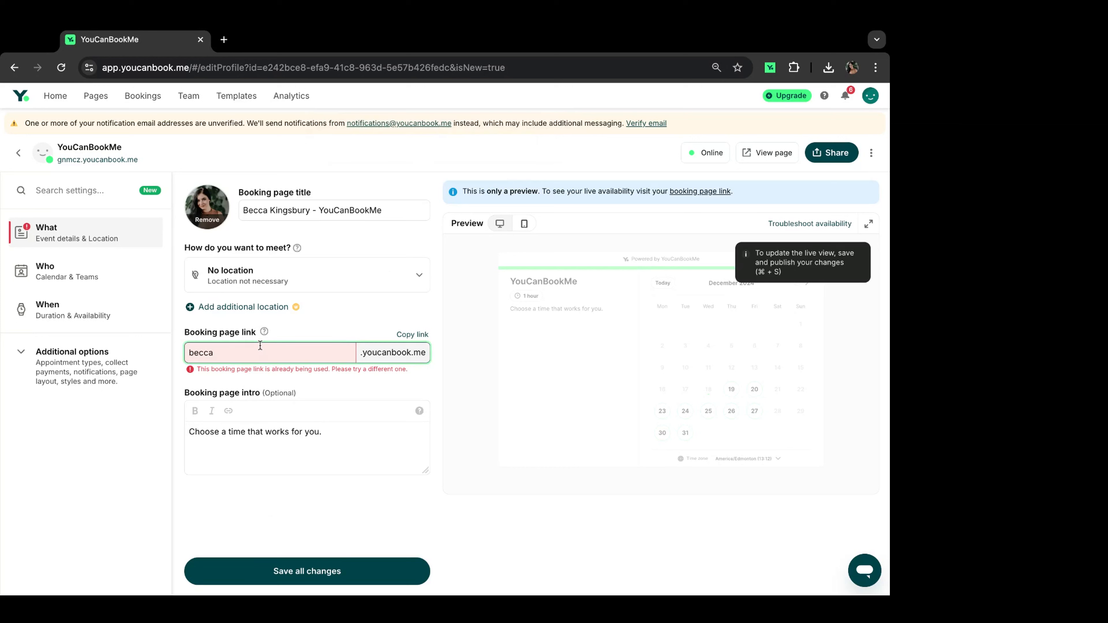
left_click(229, 566)
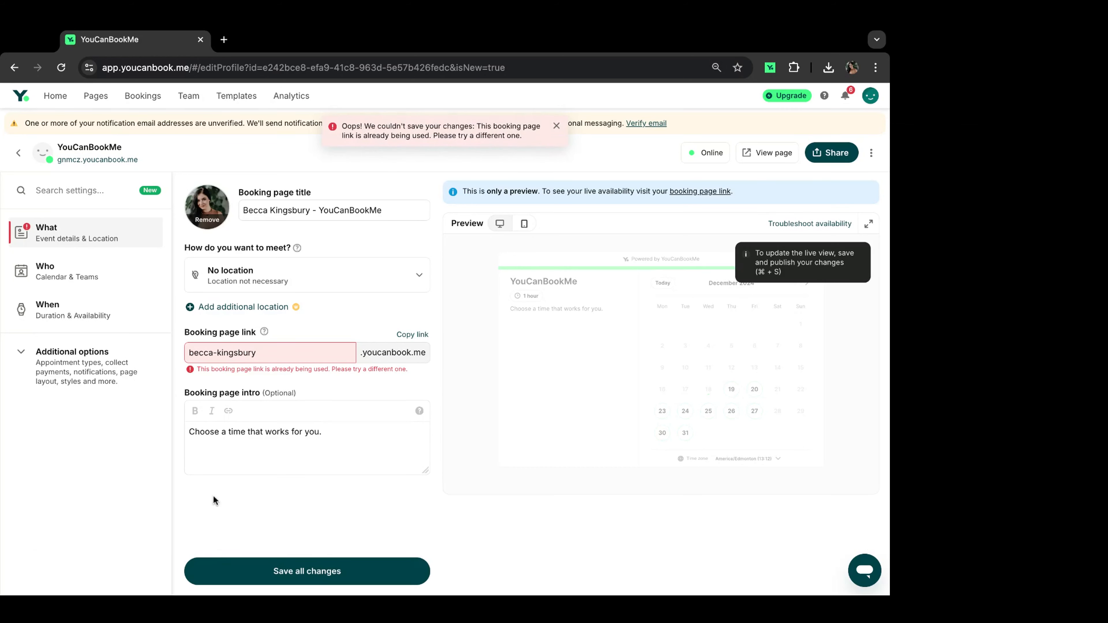
Step: Insert a middle initial ('r-') into the link so it is unique, and save
left_click(258, 358)
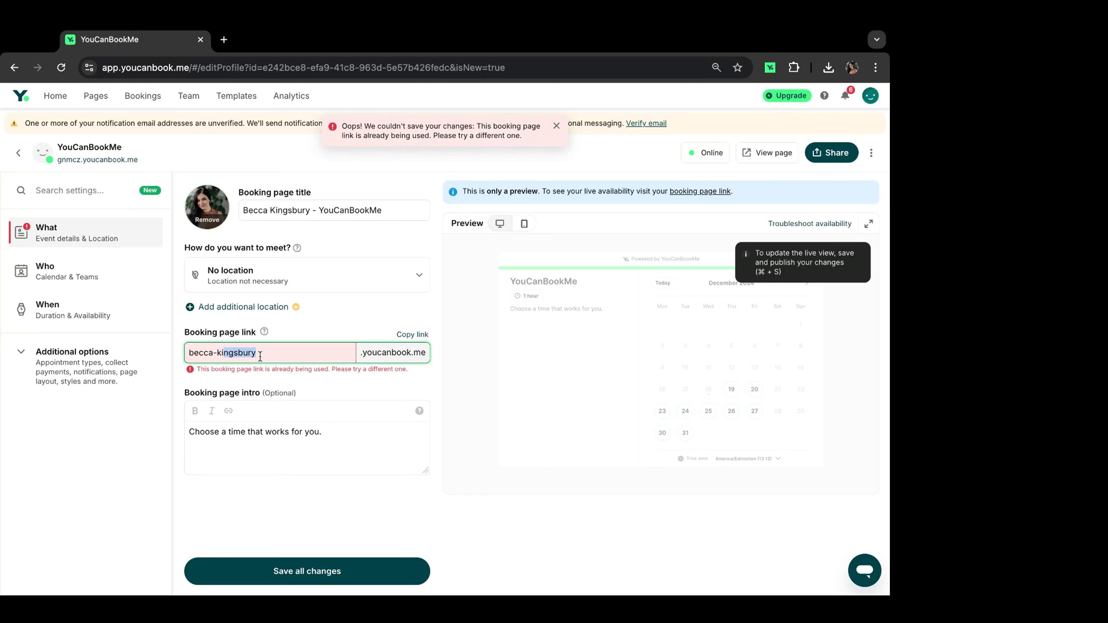
double_click(259, 356)
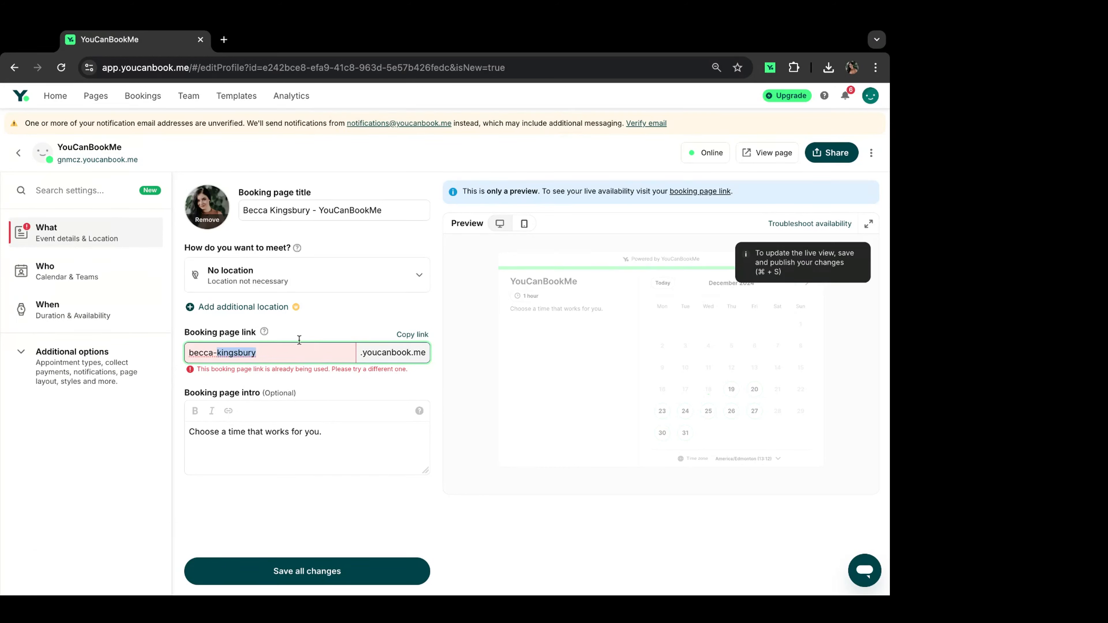
key("Left")
type("r-")
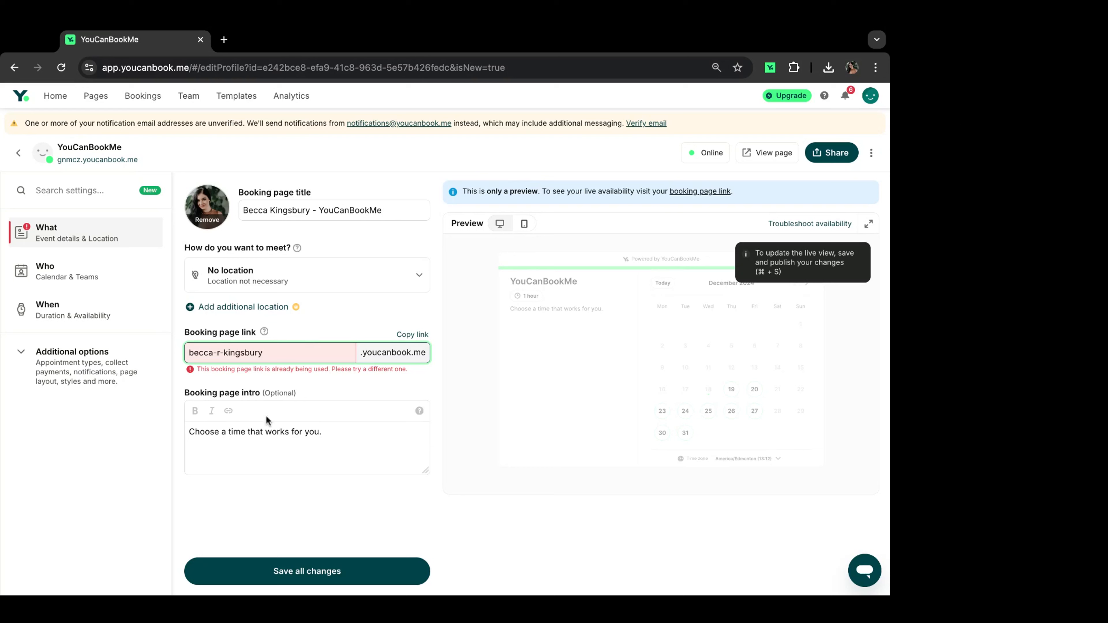
left_click(236, 571)
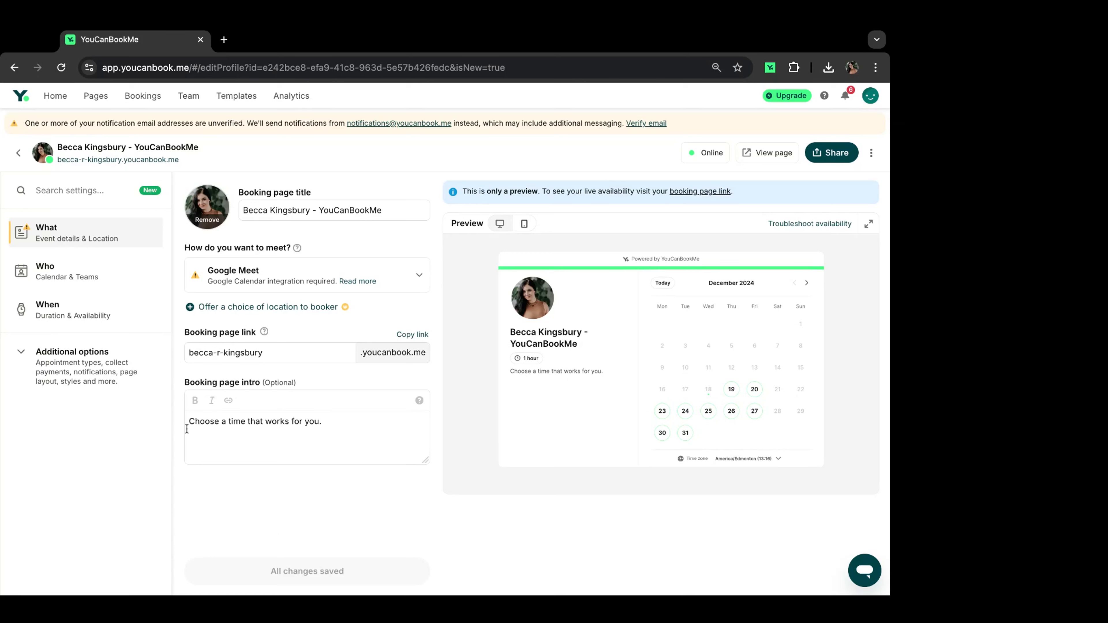
Step: Write the intro lines 'Hey there friend!', 'I'm excited to meet with you!' and 'Learn more about YCBM here!'
left_click(351, 428)
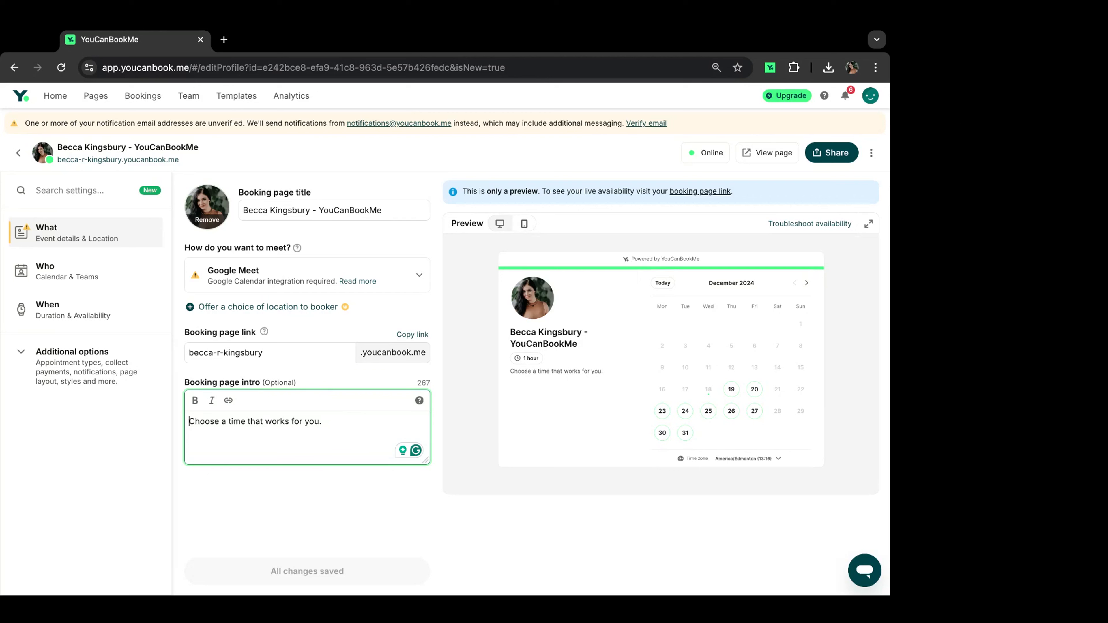
type("Hey there friend")
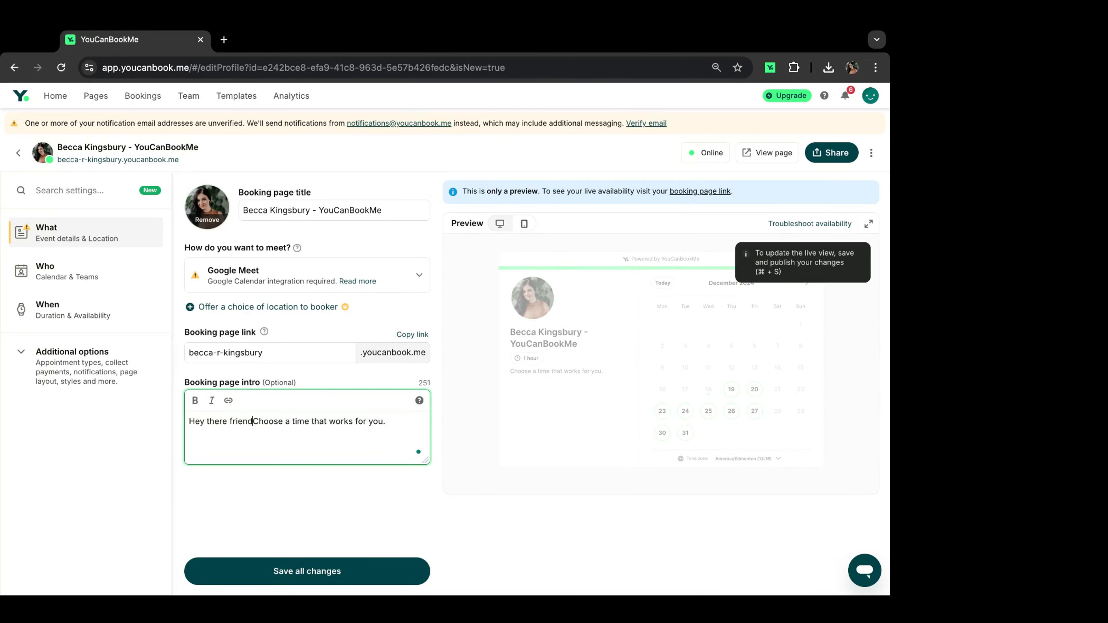
type("!")
key("Return")
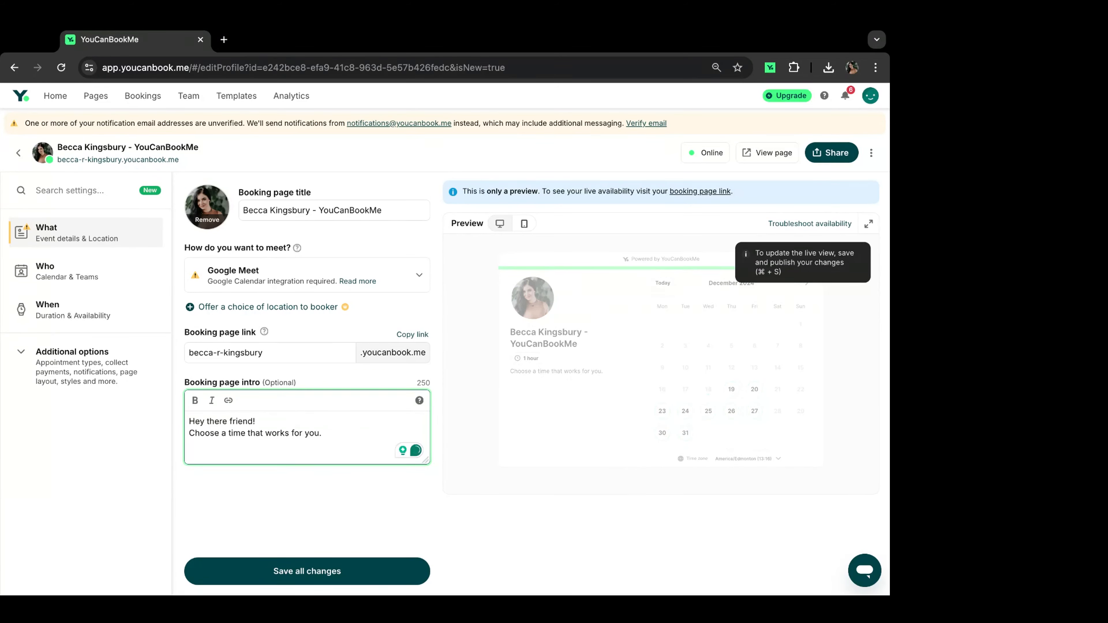
key("Return")
type("I'm excited to meet with you!")
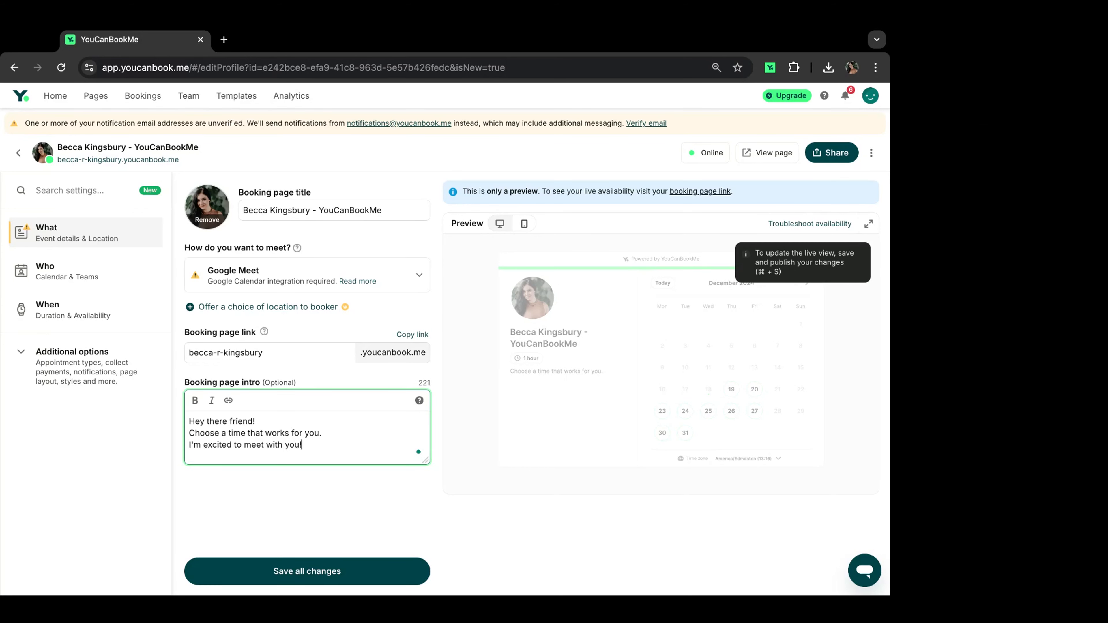
key("Return")
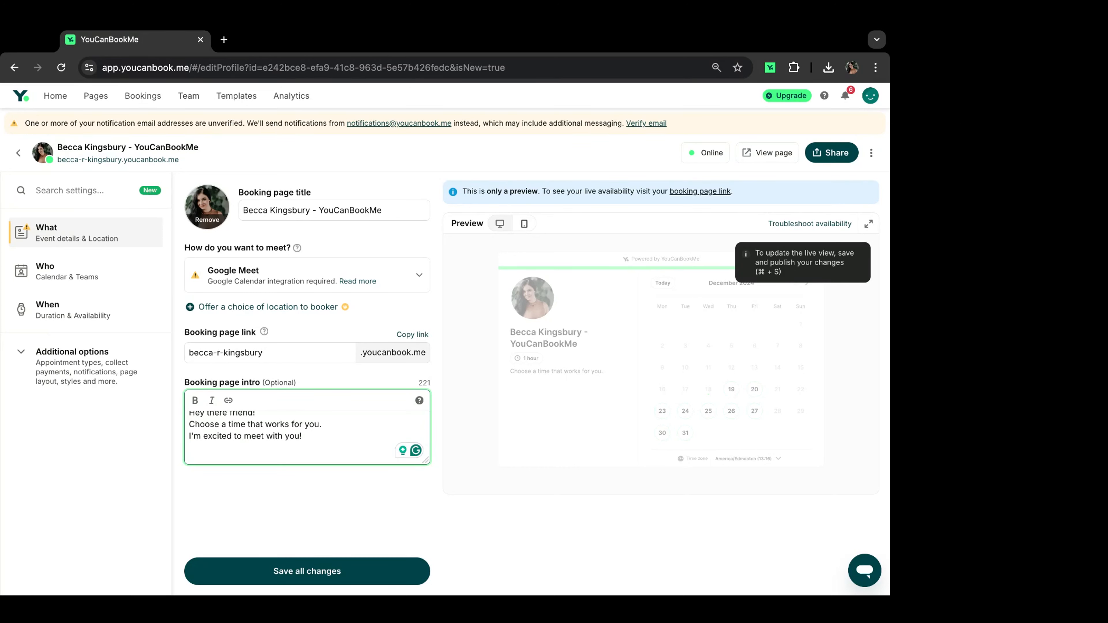
type("Learn more about YCBM here!")
Step: Link the word 'here!' in the intro to the YouCanBookMe website and save
left_click_drag(273, 458, 309, 458)
double_click(309, 457)
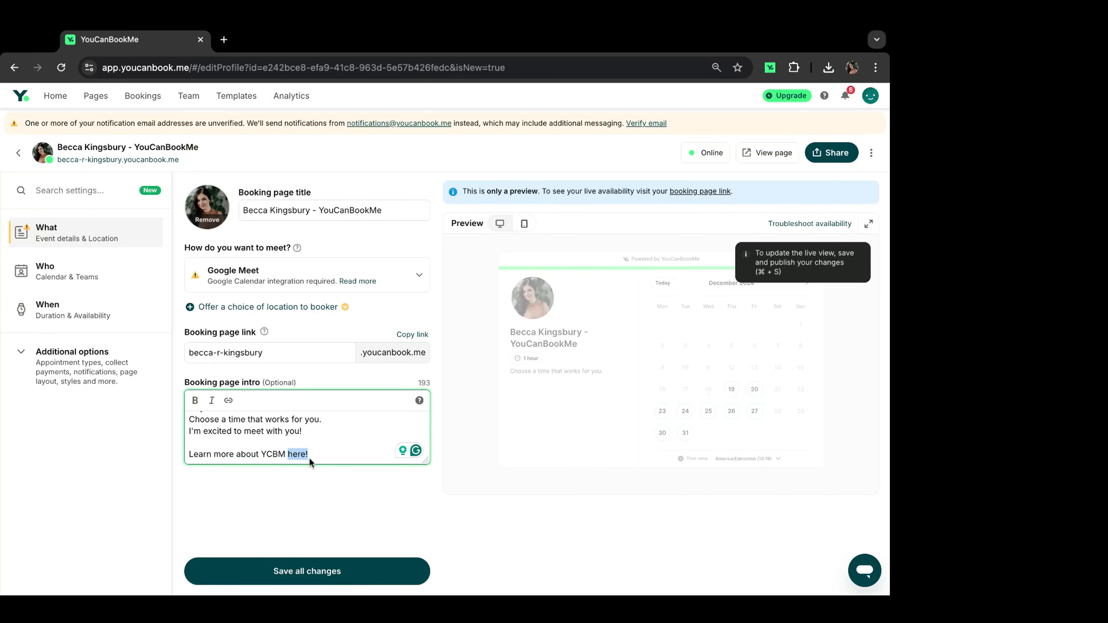
left_click(230, 403)
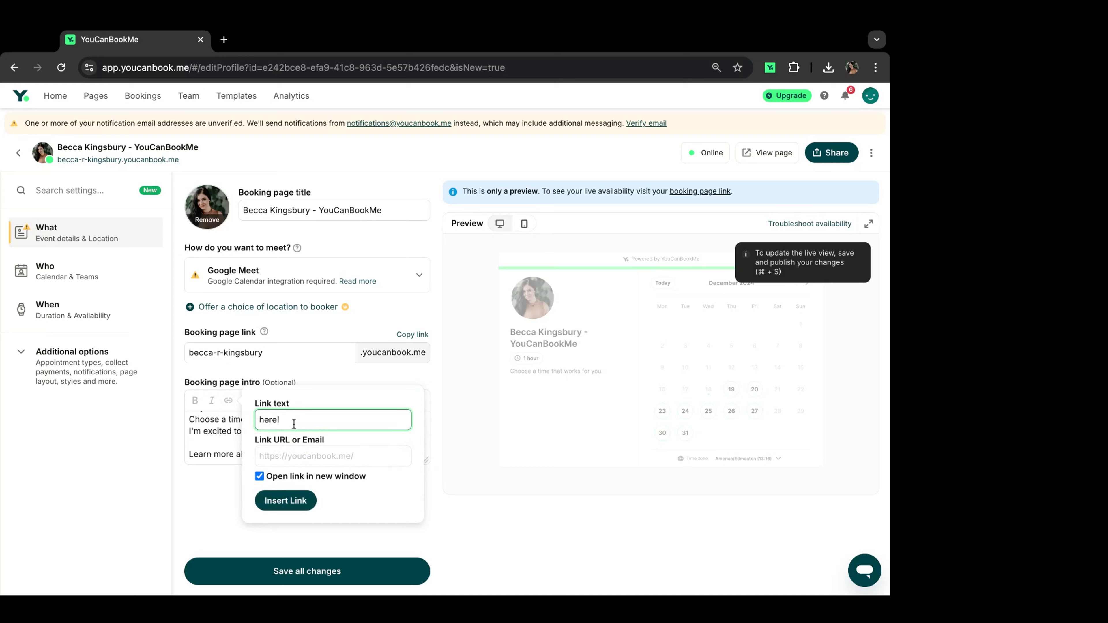
left_click(291, 464)
type("https://youcanbook.me")
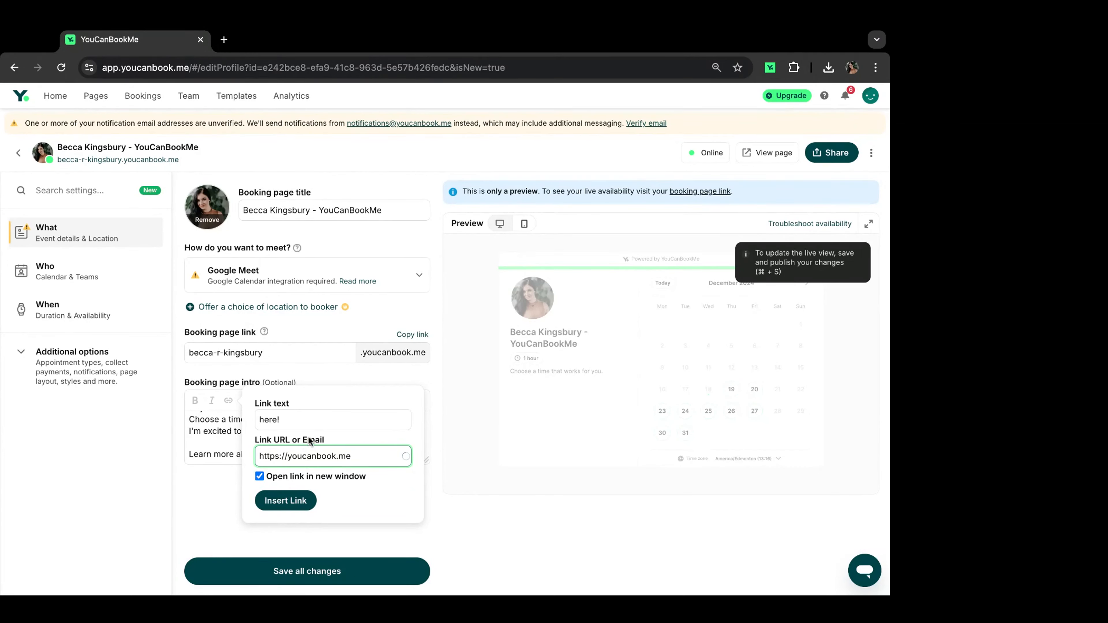
left_click(285, 500)
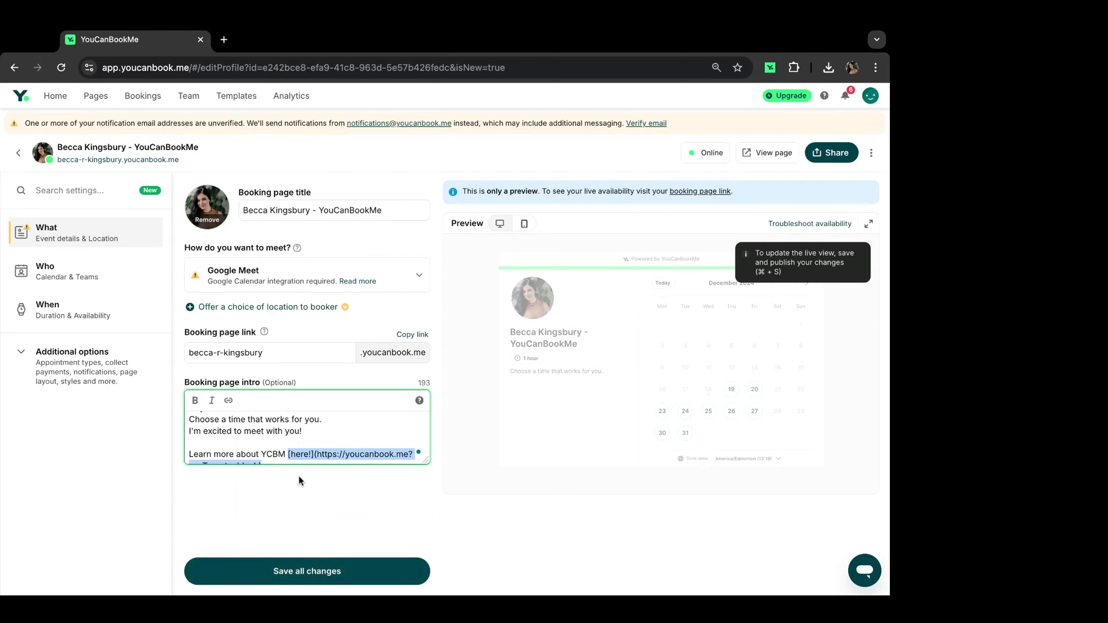
scroll(307, 452, "down", 1)
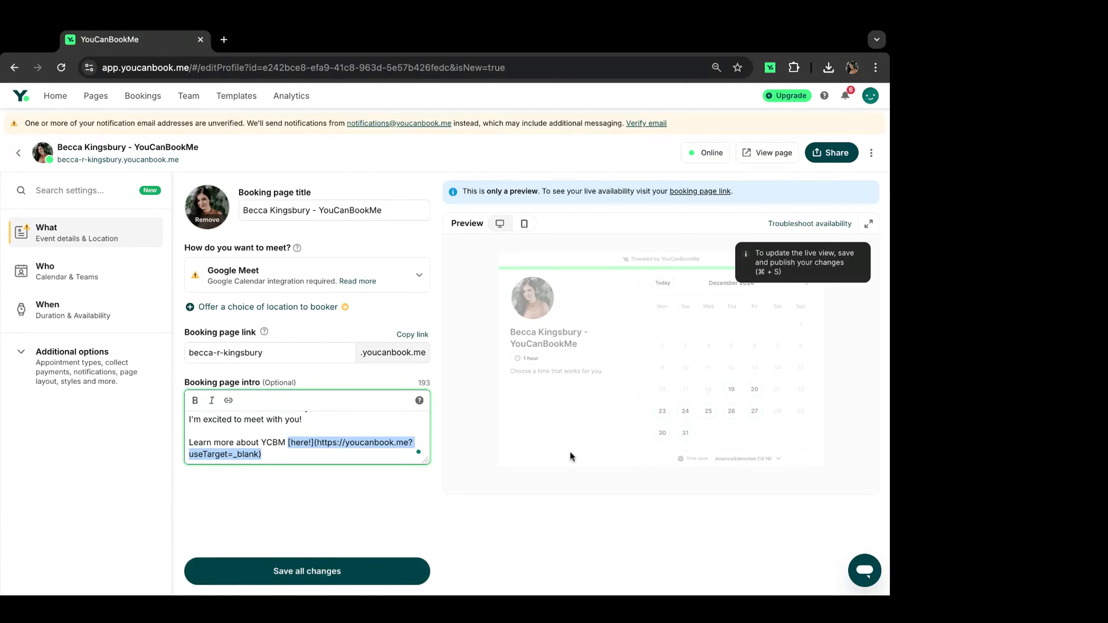
left_click(257, 572)
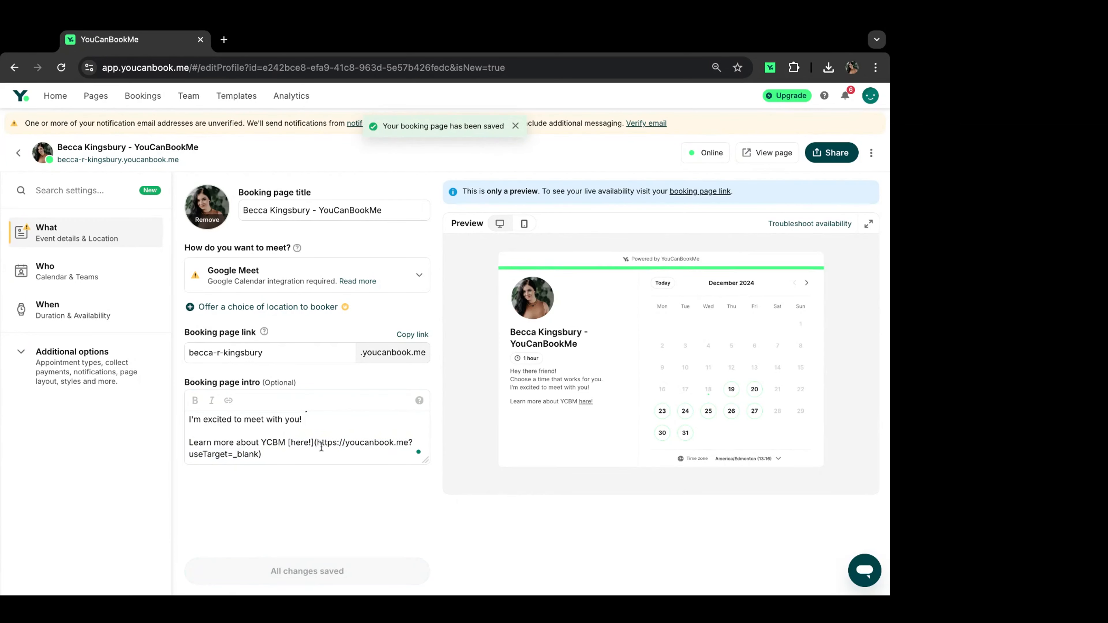
Step: Add a blank line after 'Hey there friend!' in the intro and save
mouse_move(321, 445)
left_mouse_down()
mouse_move(374, 445)
mouse_move(321, 453)
left_mouse_up()
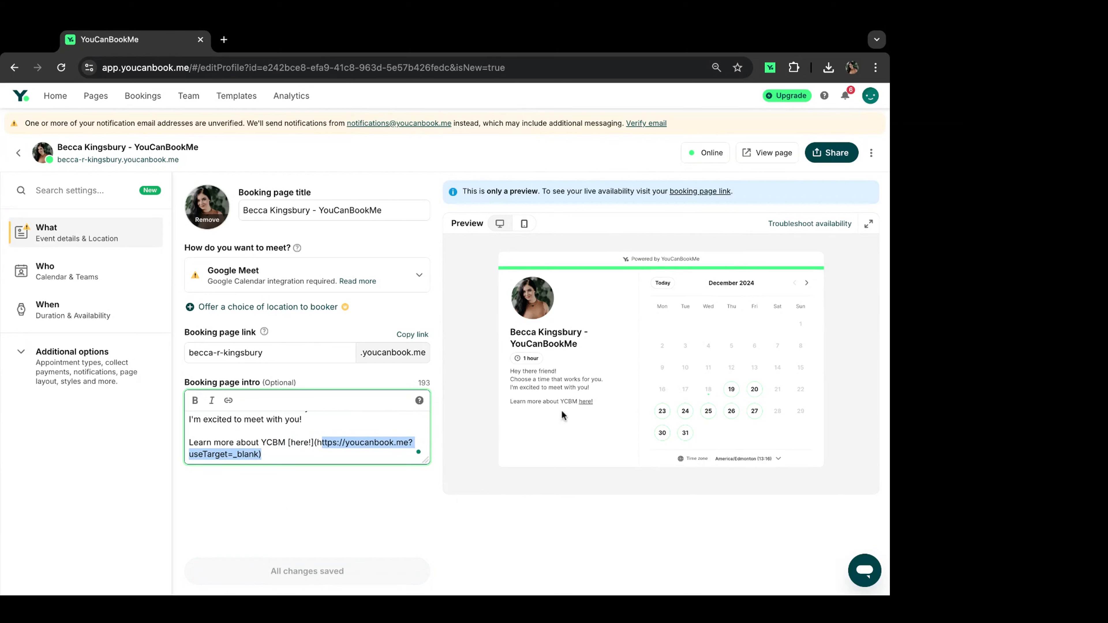
scroll(306, 432, "up", 3)
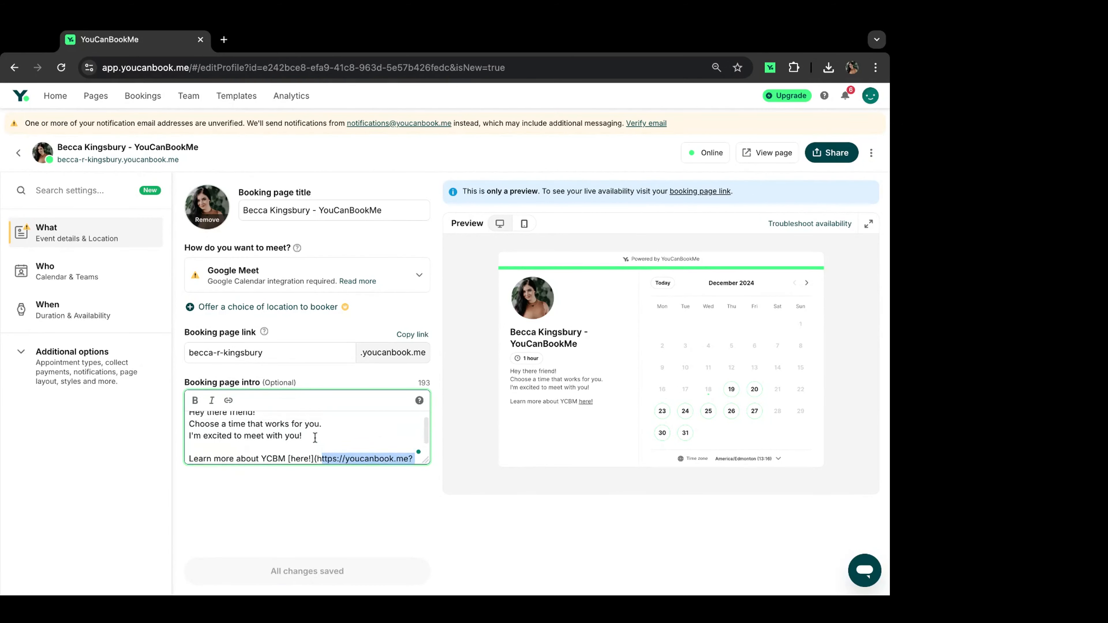
left_click(282, 416)
key("Return")
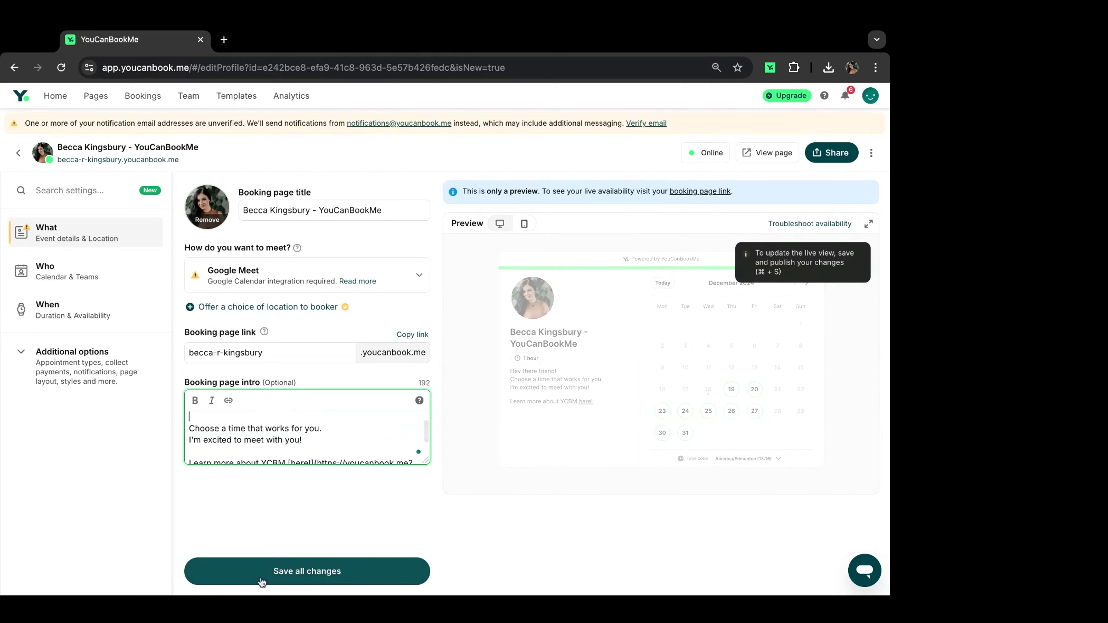
left_click(262, 572)
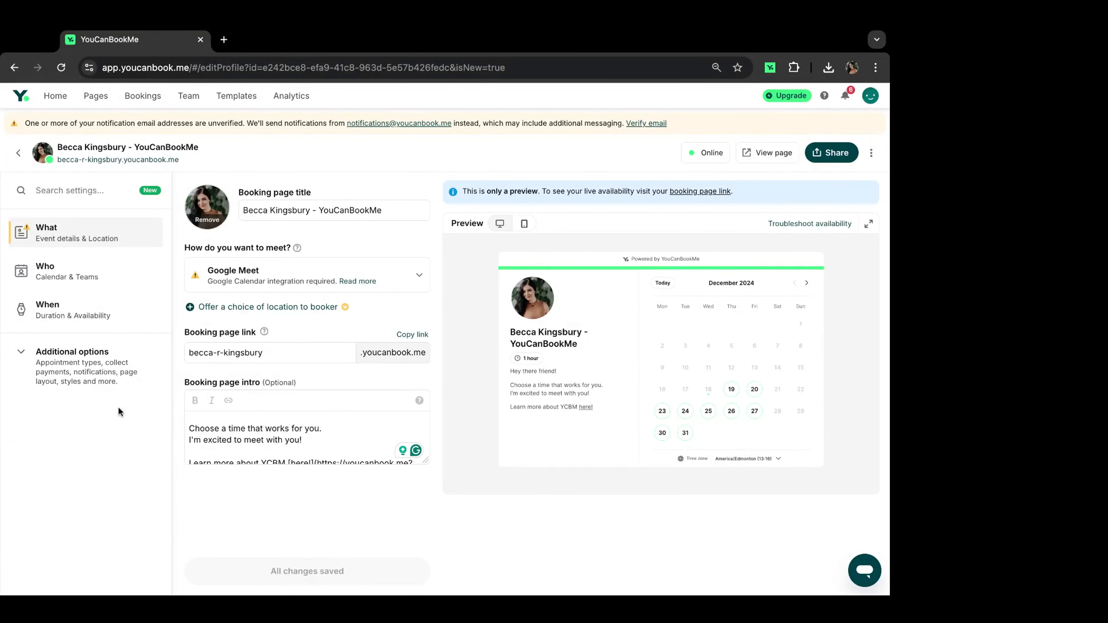
Step: Open Styles & display and save an orange #FFAD20 primary colour
left_click(43, 368)
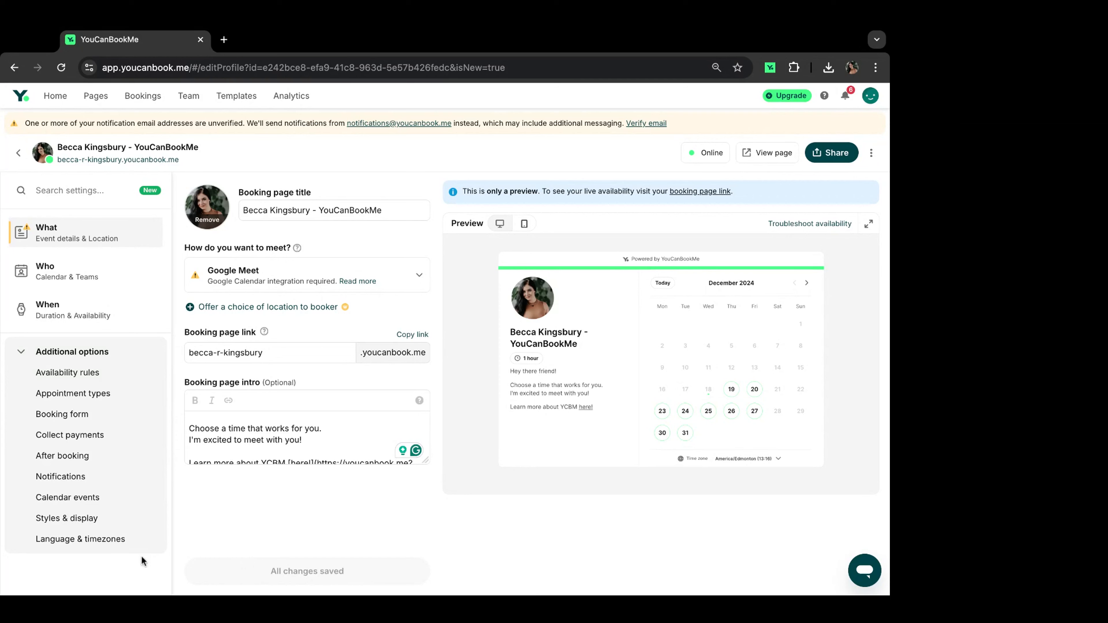
left_click(86, 521)
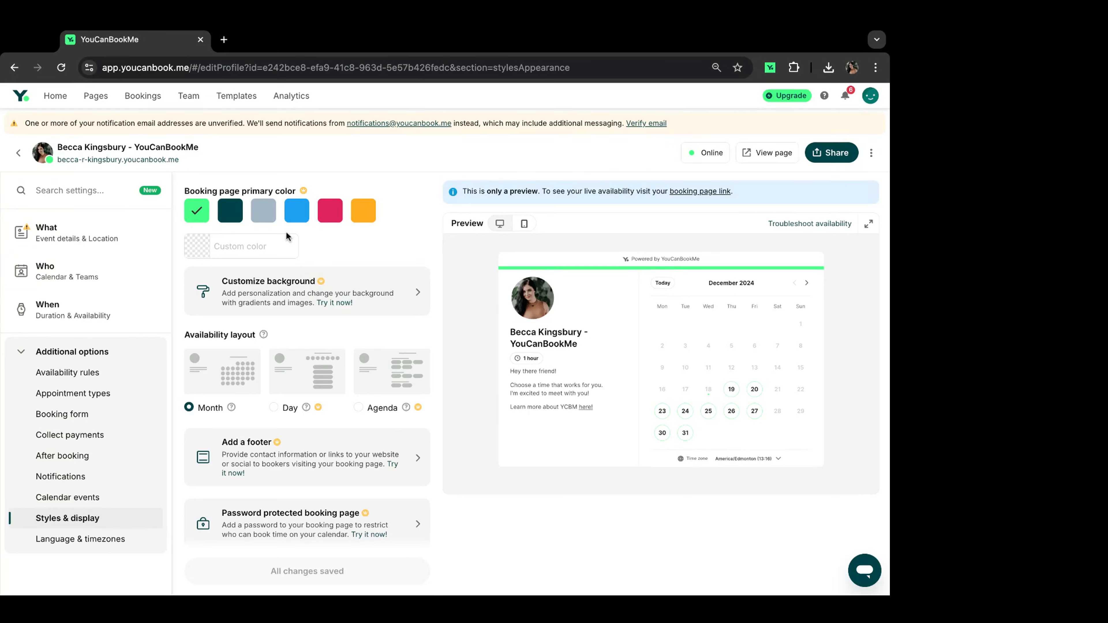
left_click(370, 217)
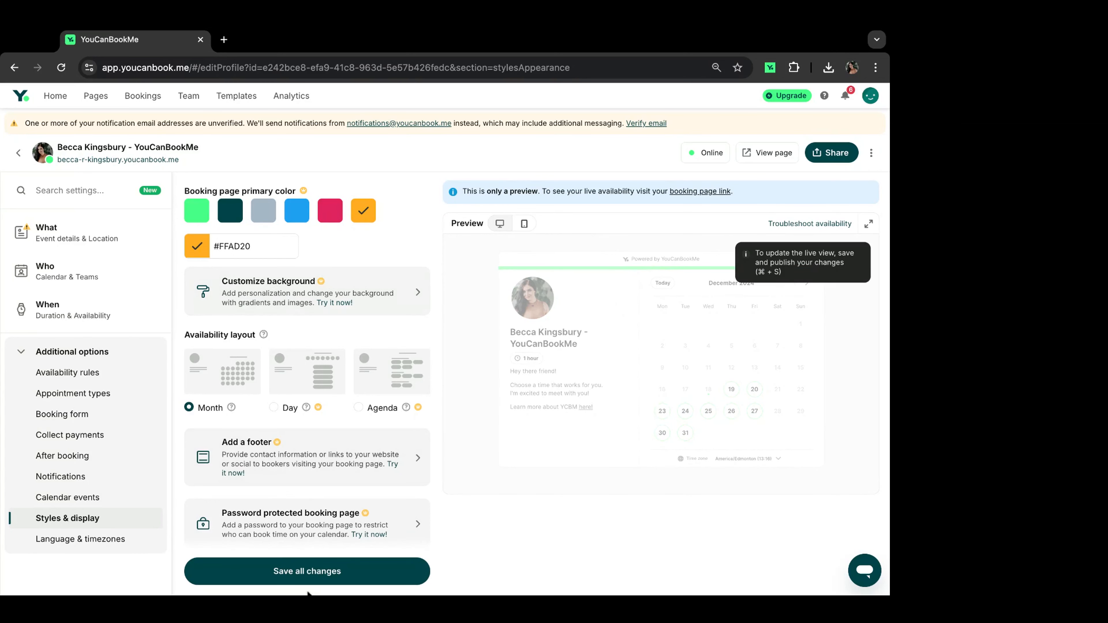
left_click(293, 576)
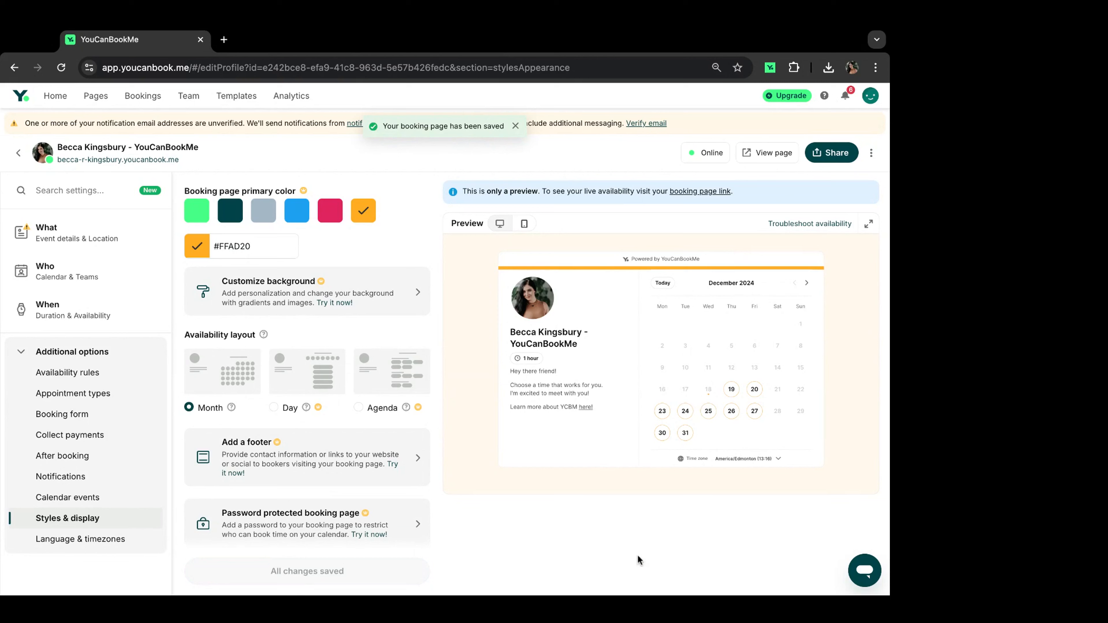
Step: Change the primary colour to red #E0245E, save it, and select its hex code
left_click(330, 215)
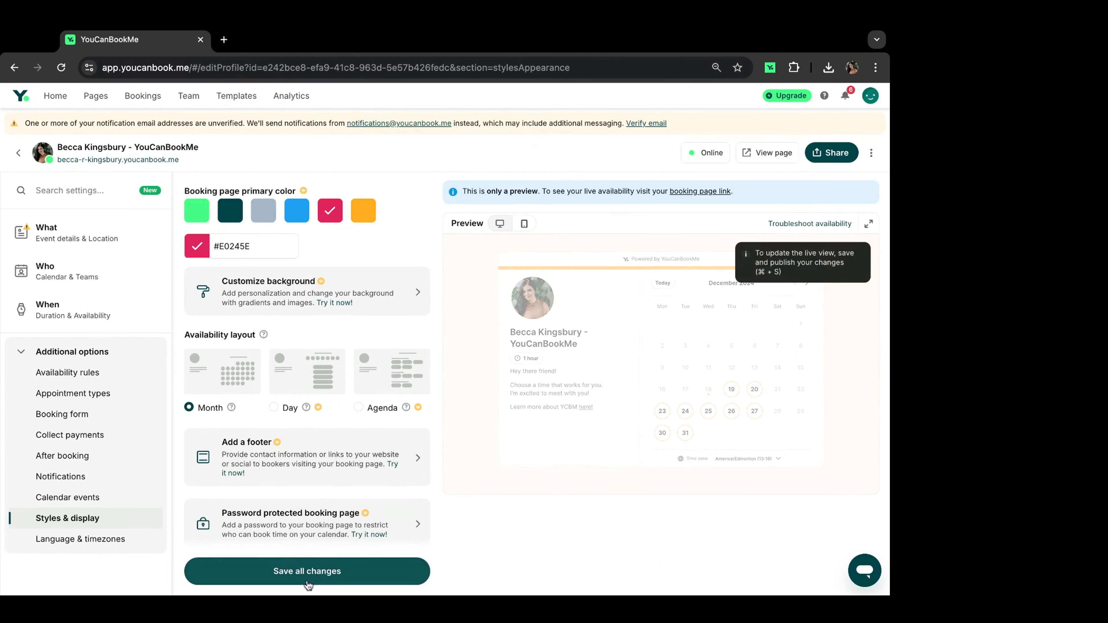
left_click(305, 572)
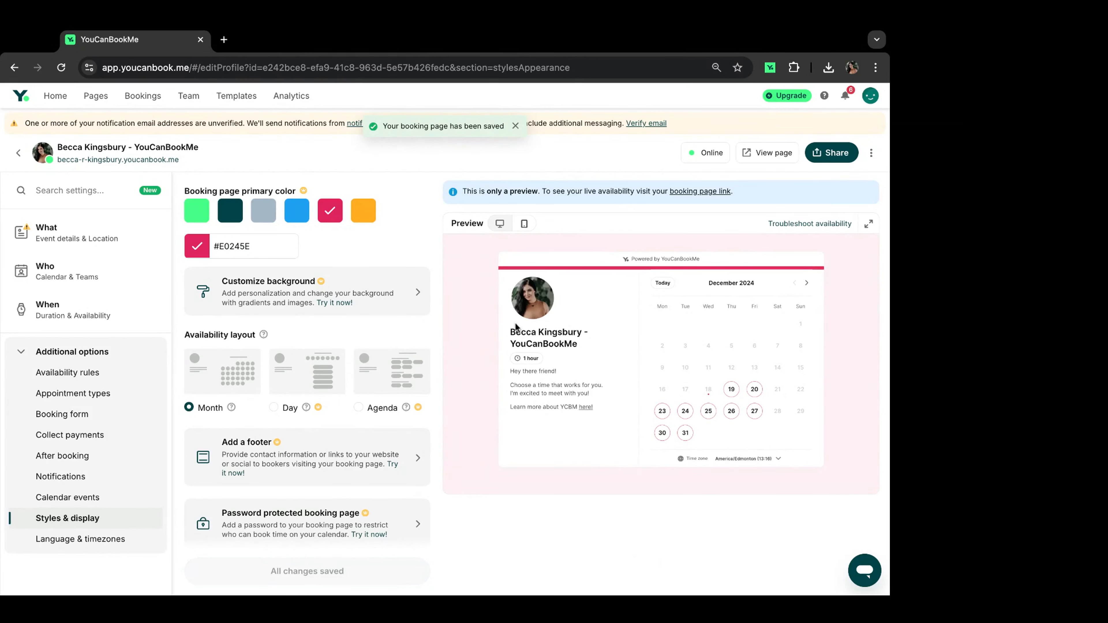
left_click(265, 248)
triple_click(265, 248)
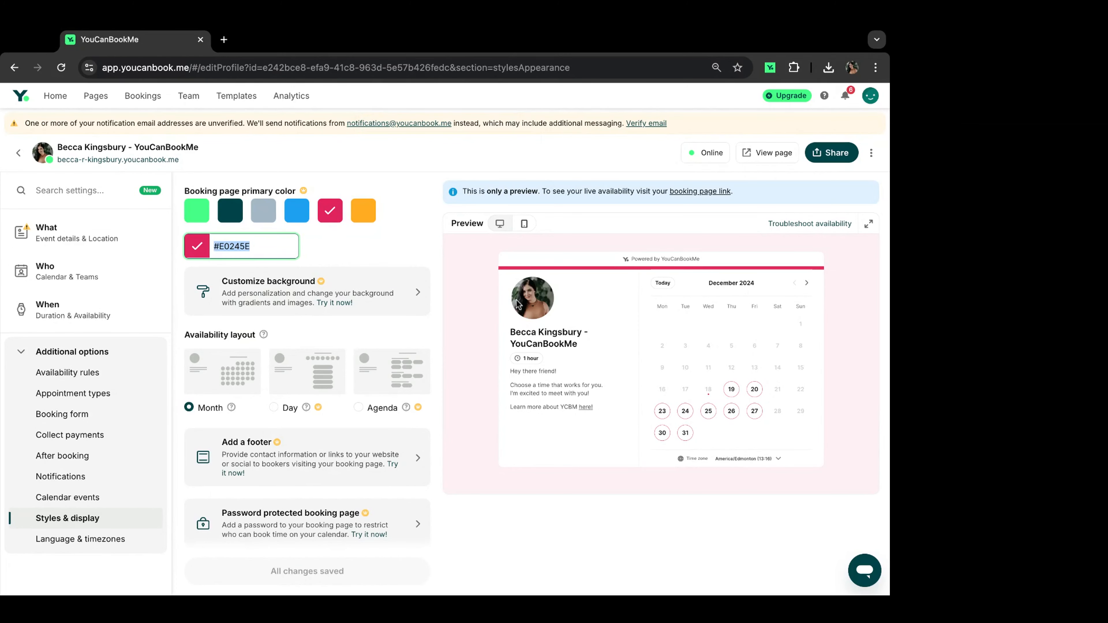
Step: Edit the hex code to dark teal #004349 and save the primary colour
left_click(278, 255)
key("BackSpace")
key("BackSpace")
key("BackSpace")
key("BackSpace")
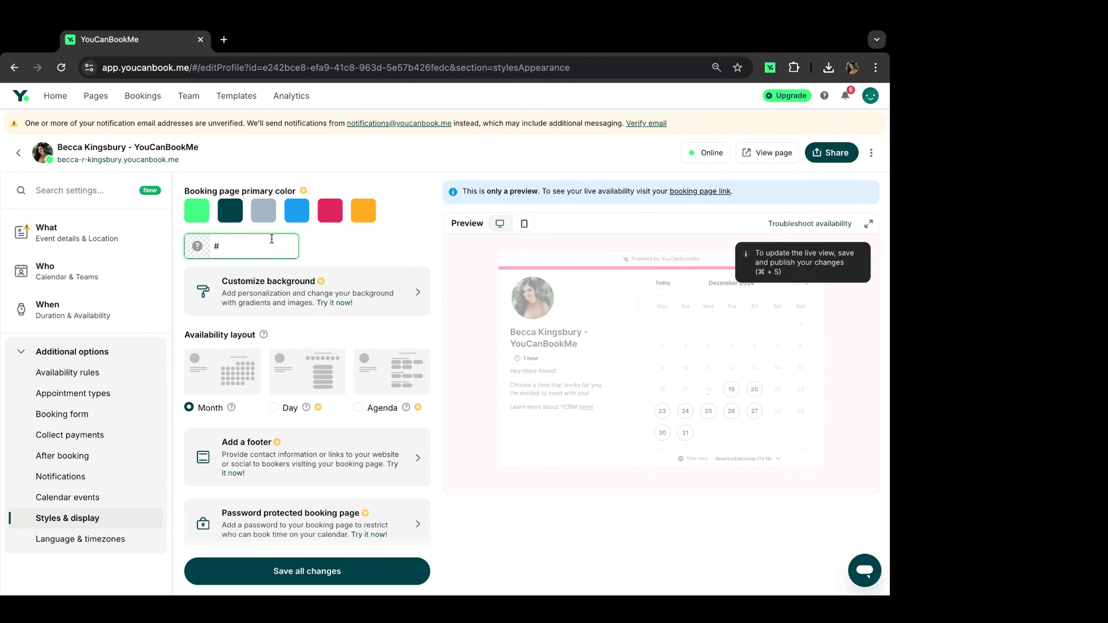
type("4349")
left_click(259, 257)
left_click(381, 248)
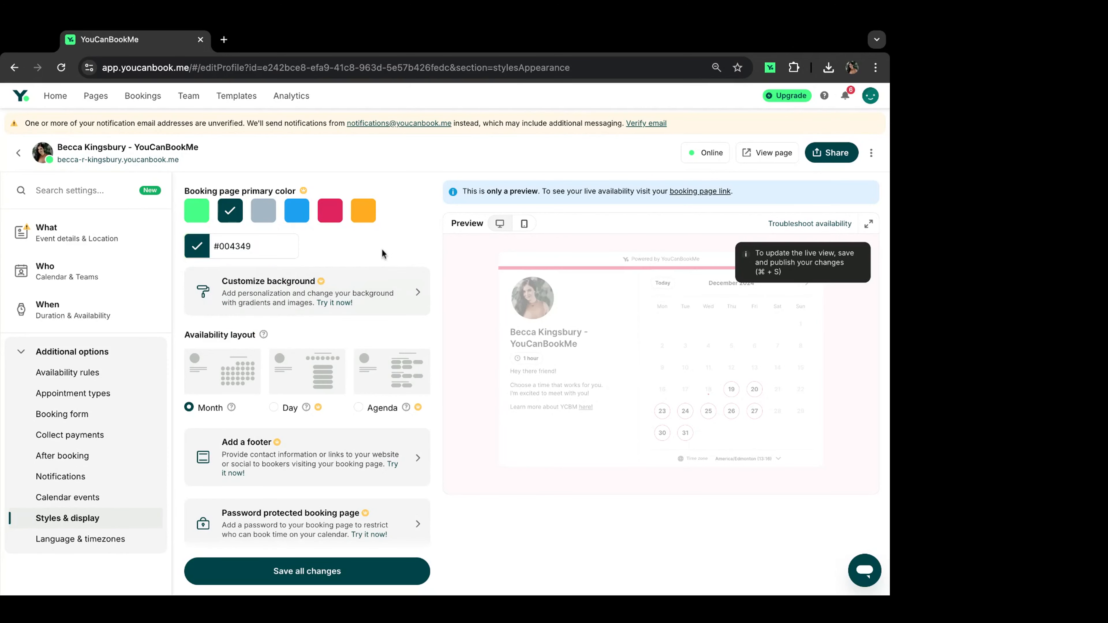
left_click(255, 568)
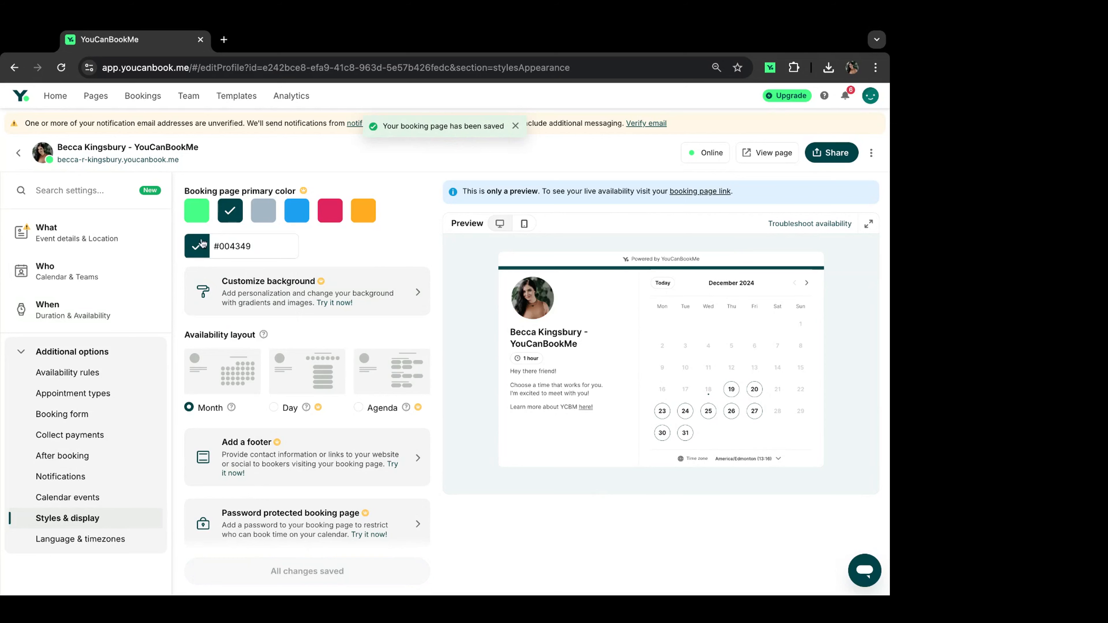
Step: Pick pink #EF06CC in the colour picker and save it as the primary colour
left_click(252, 252)
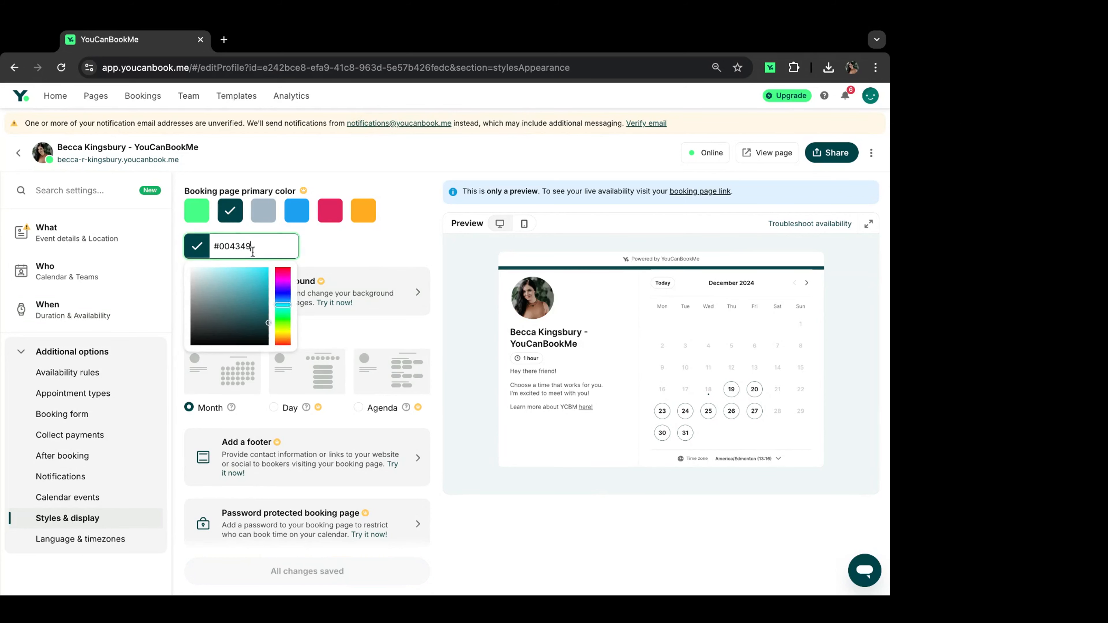
mouse_move(240, 314)
left_mouse_down()
mouse_move(259, 270)
mouse_move(241, 273)
mouse_move(249, 314)
mouse_move(284, 291)
mouse_move(266, 272)
left_mouse_up()
left_click(284, 317)
left_click(307, 262)
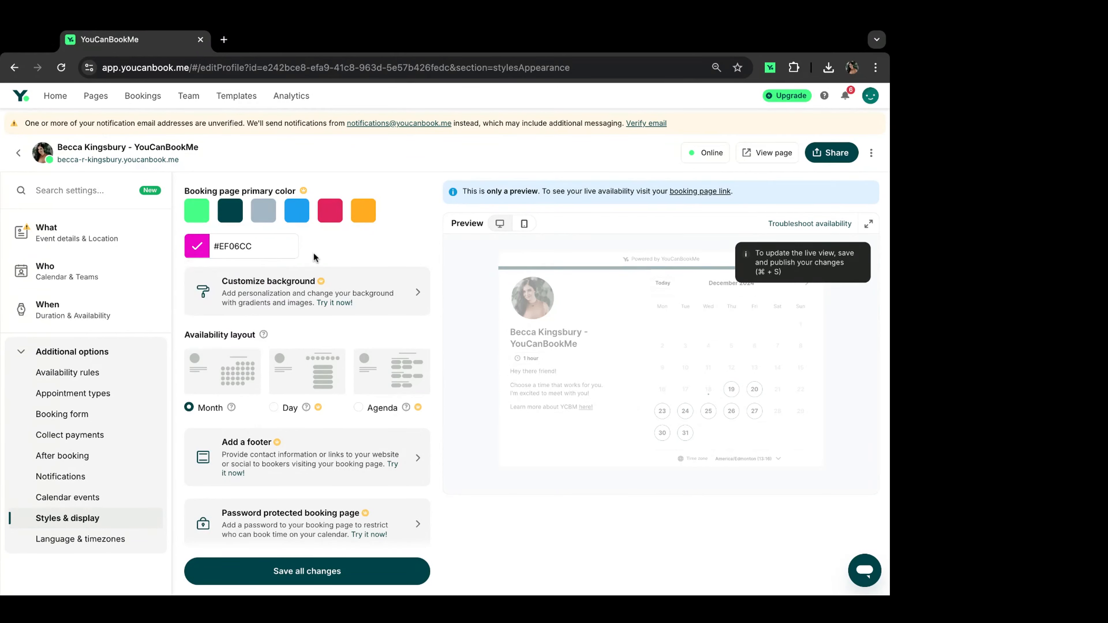
left_click(279, 571)
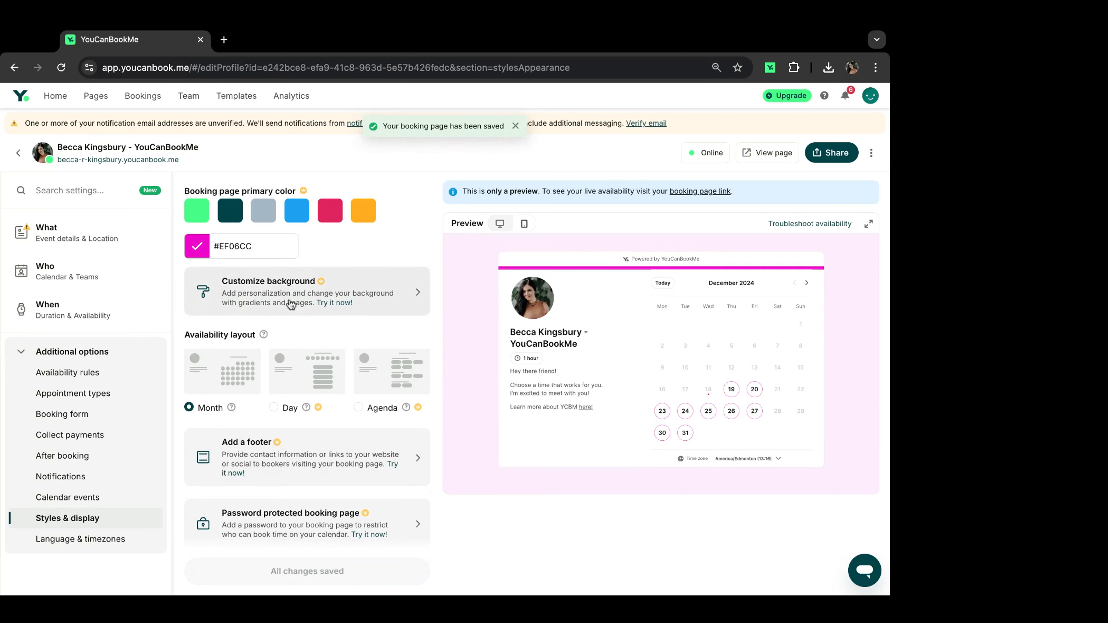
Step: Save a gradient page background and a yellow #FFAD20 primary colour
left_click(408, 288)
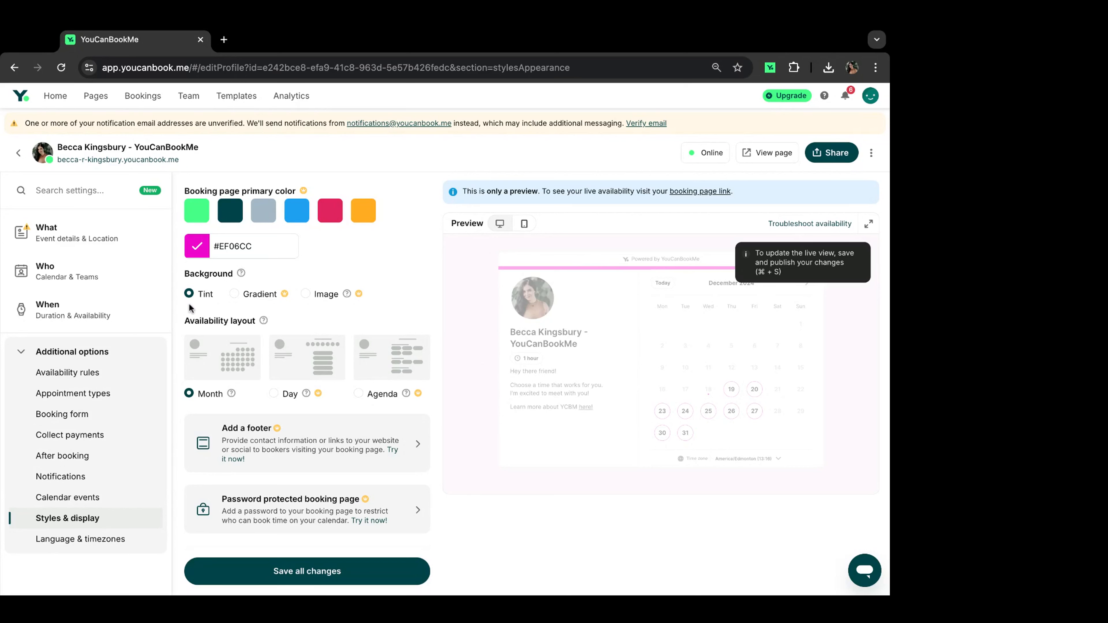
left_click(235, 294)
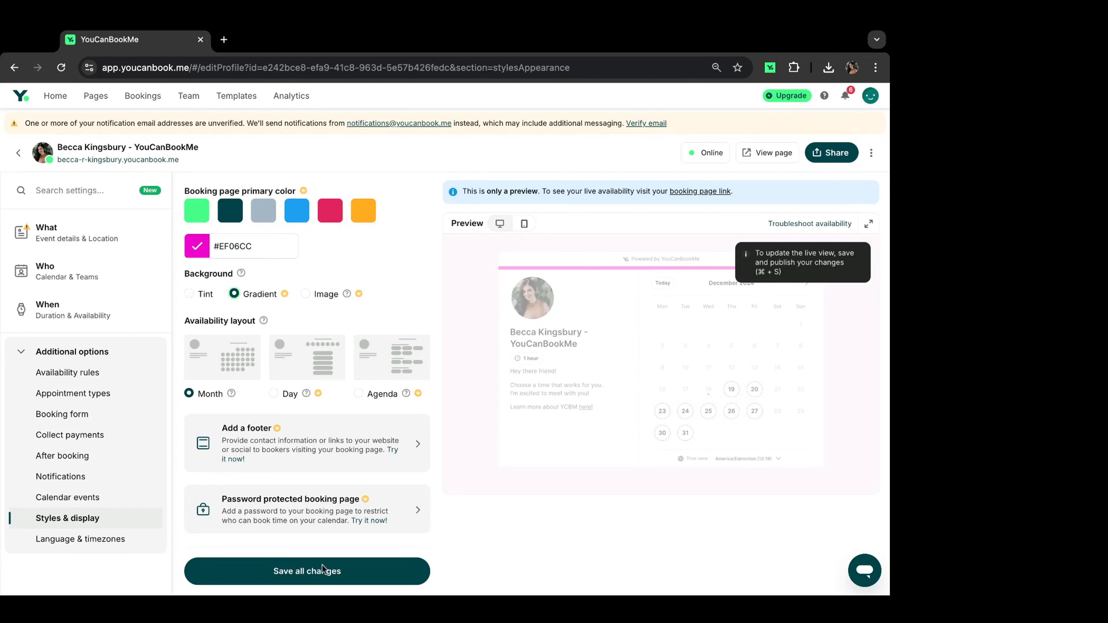
left_click(302, 570)
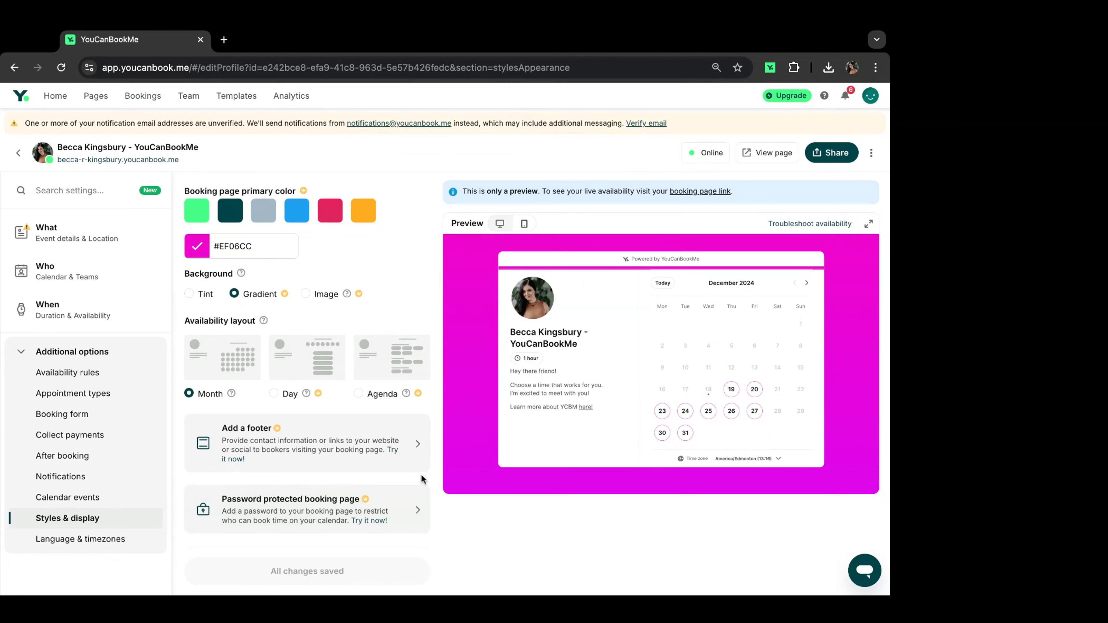
left_click(357, 215)
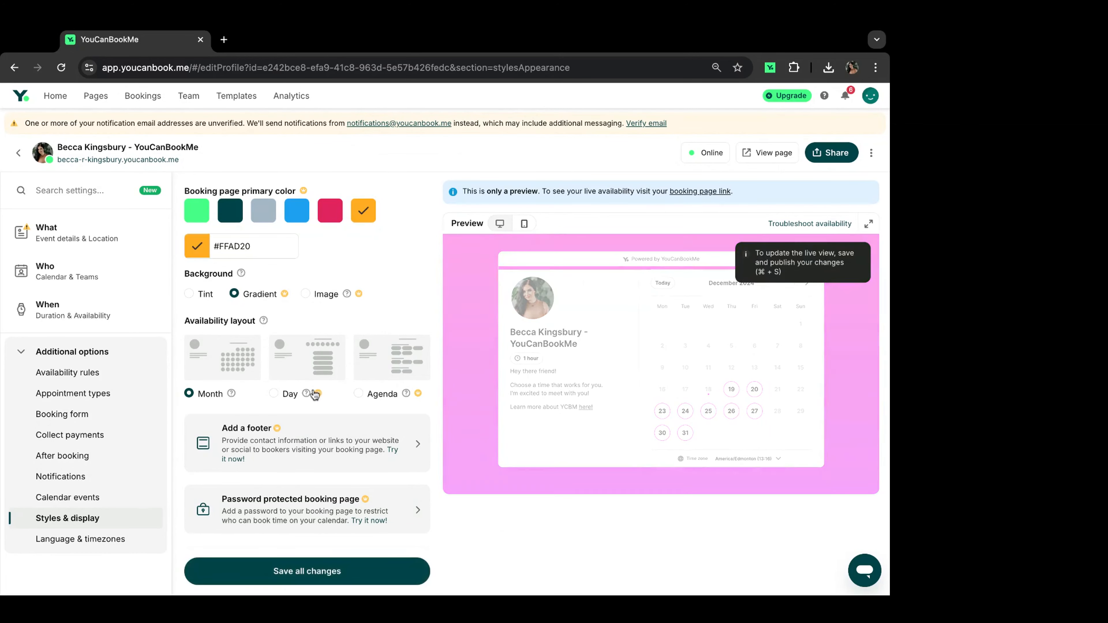
left_click(284, 576)
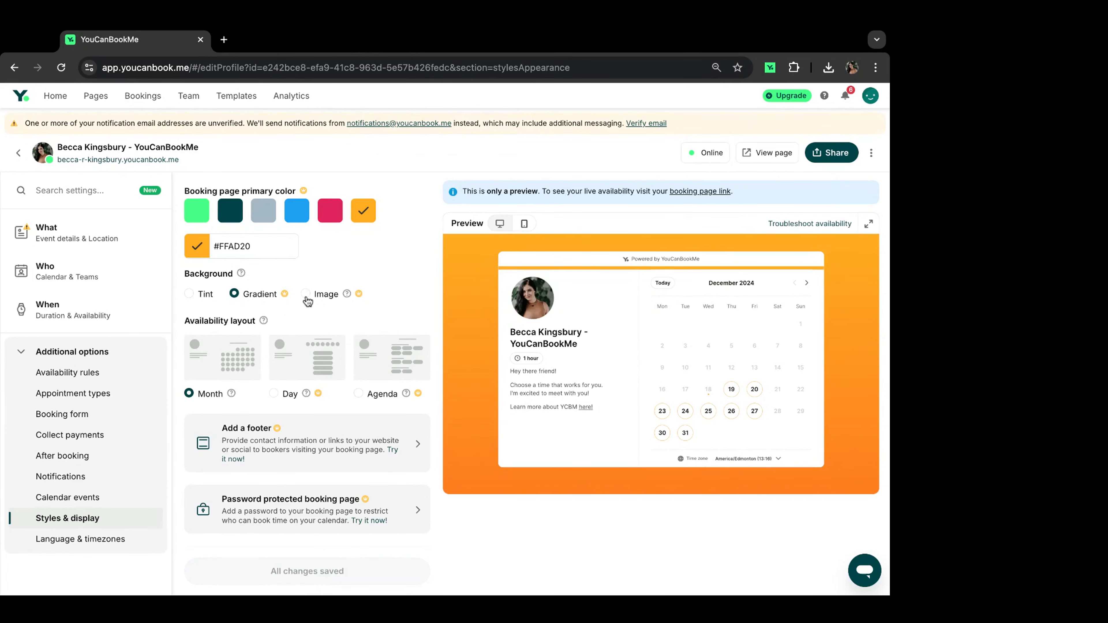
Step: Switch the page background to an image (dark teal scene) and save
left_click(336, 294)
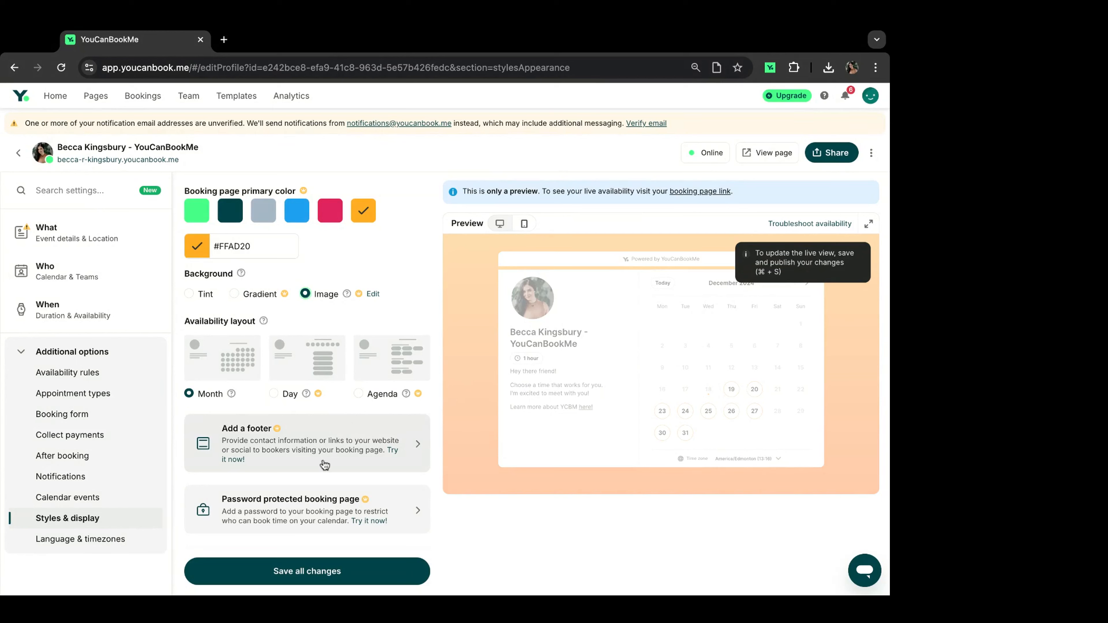
left_click(317, 573)
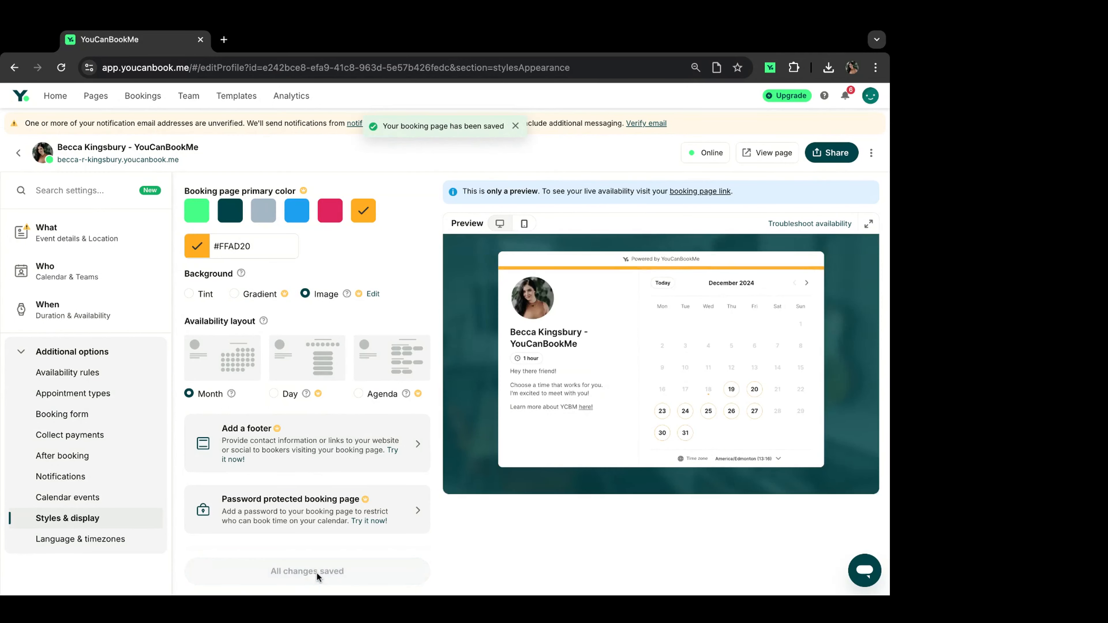
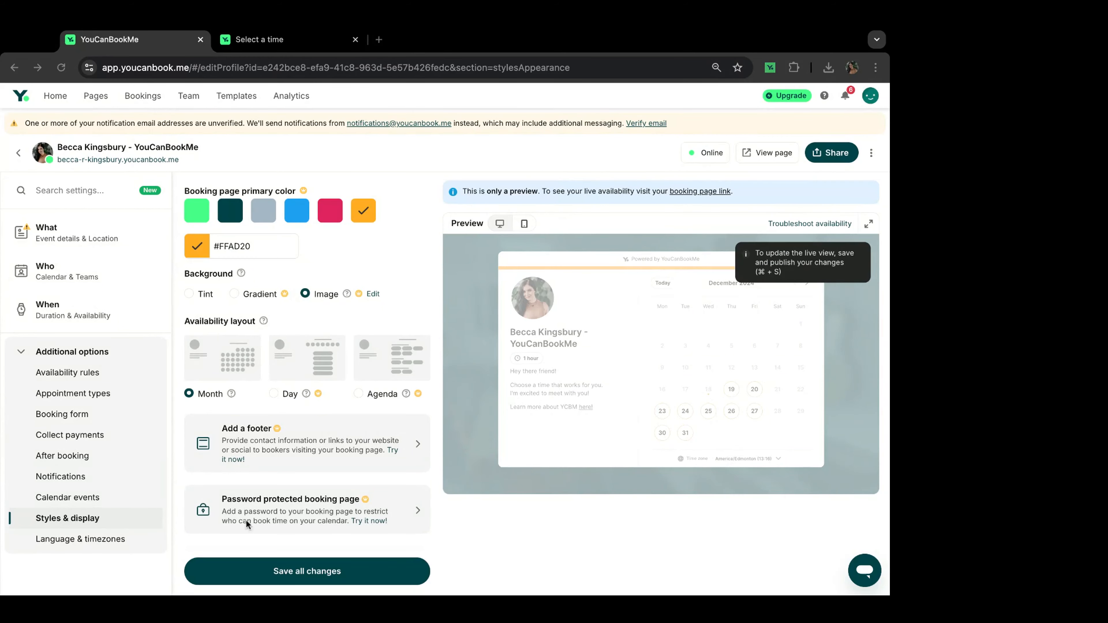
Step: Save the office photo background and the yellow #FFAD20 primary colour
left_click(256, 572)
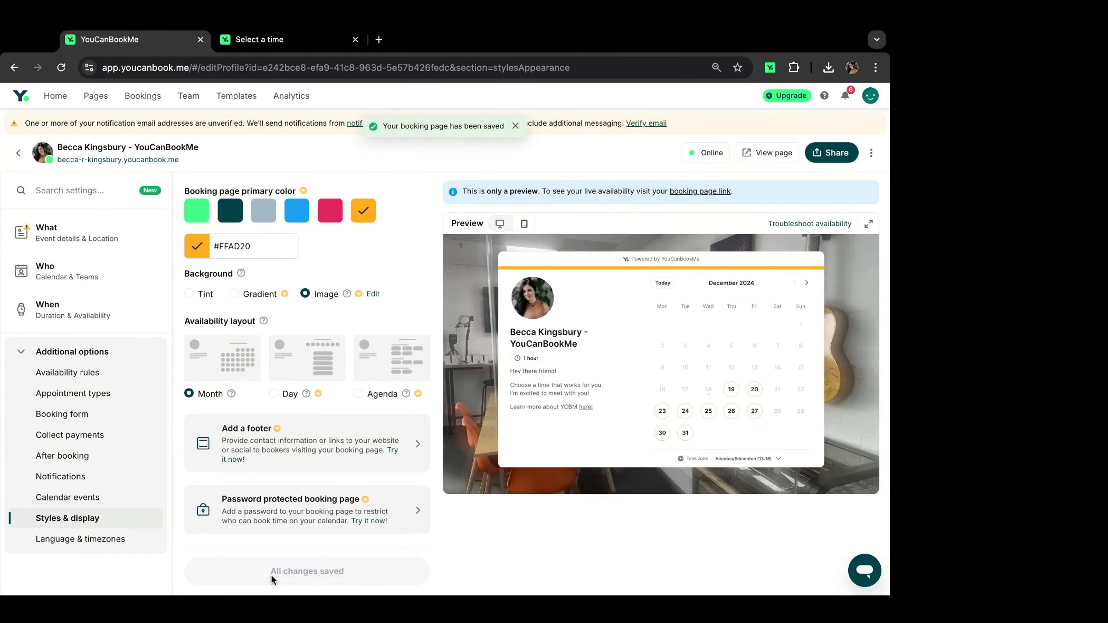
Step: View the live booking page, with the photo background and orange accent, in a new tab
left_click(747, 161)
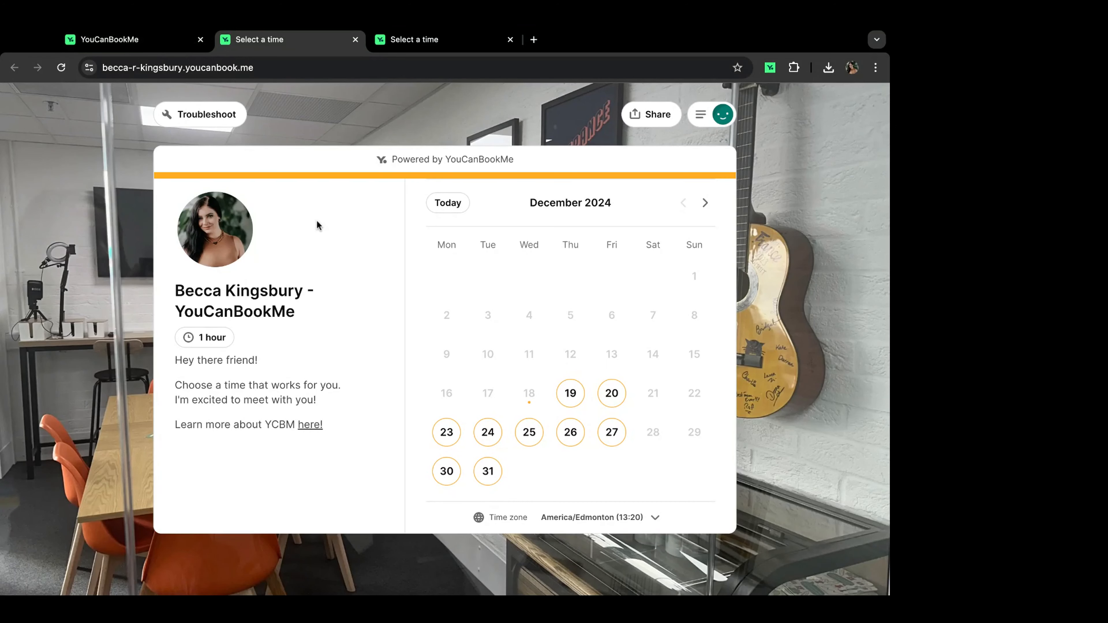
Step: Back in the editor, save dark teal #004349 as the primary colour and begin a footer
left_click(153, 49)
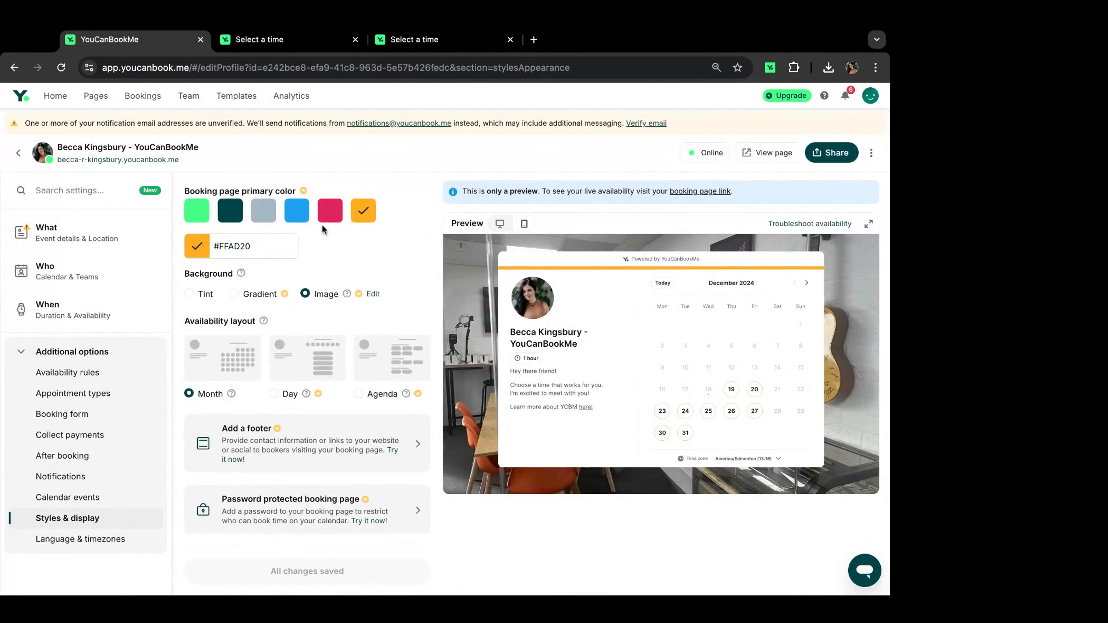
left_click(230, 210)
key("super+s")
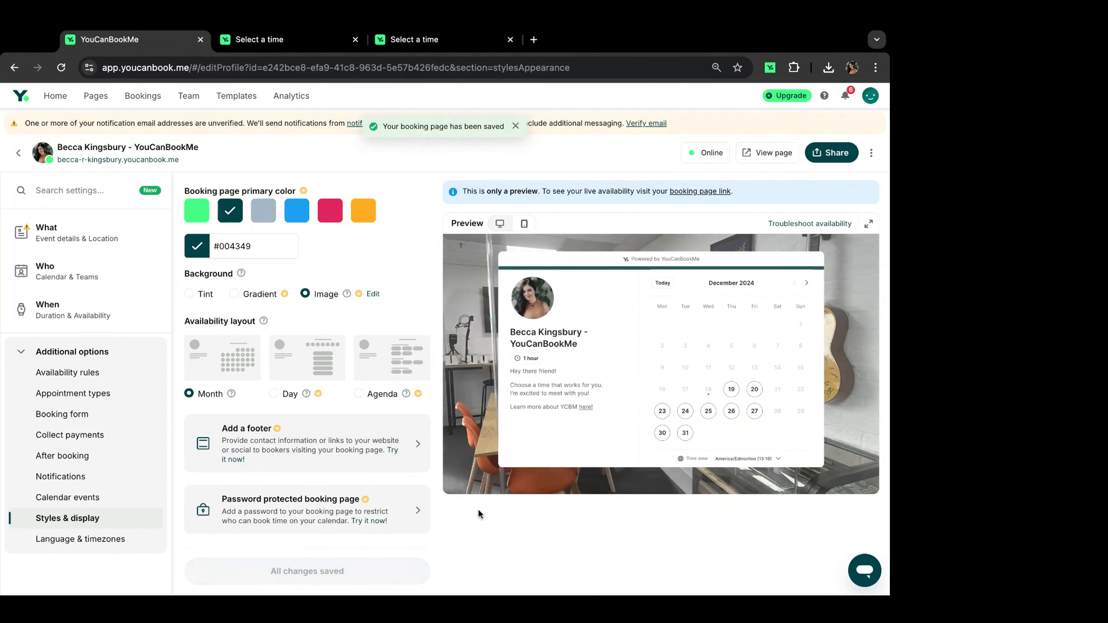
left_click(322, 448)
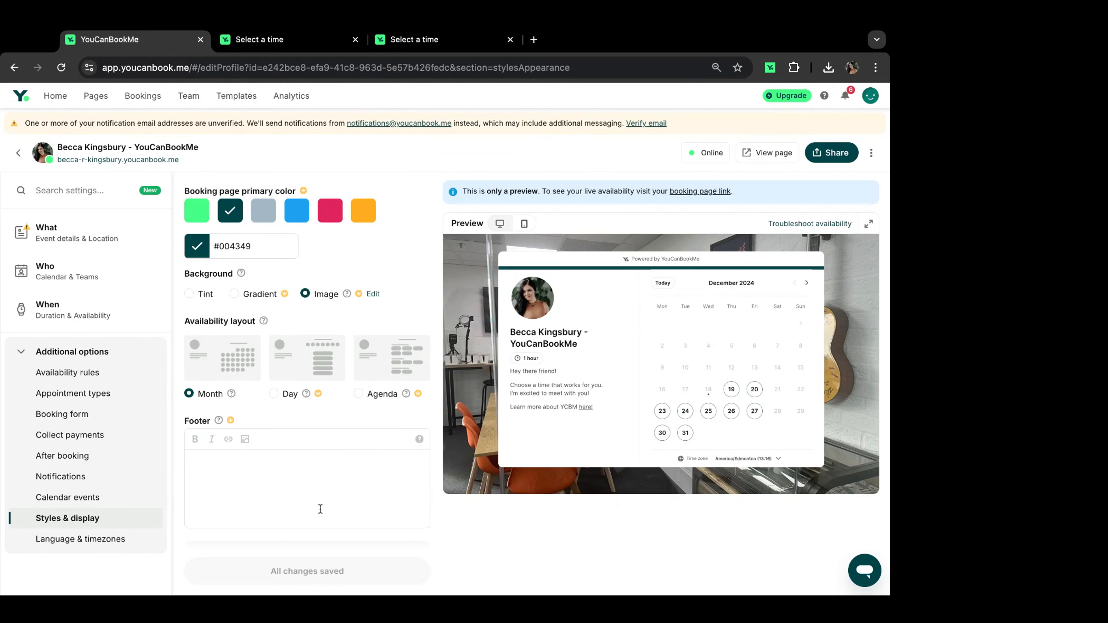
Step: Insert the ycbm_booking_page_footers_2.jpg banner image into the footer and save it
left_click(309, 482)
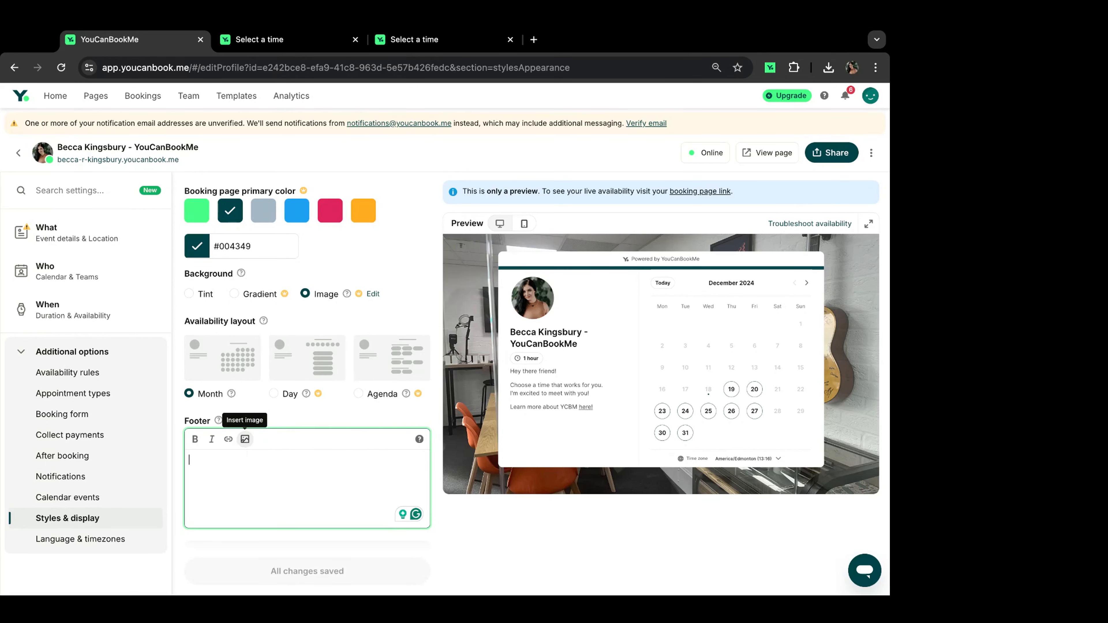
left_click(245, 439)
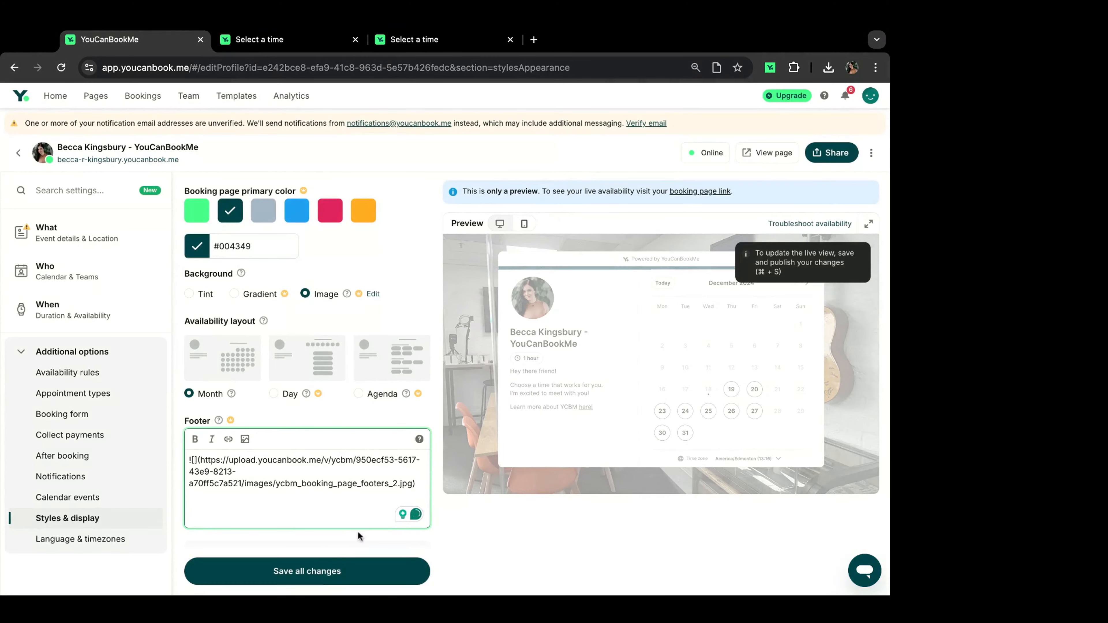
left_click(307, 571)
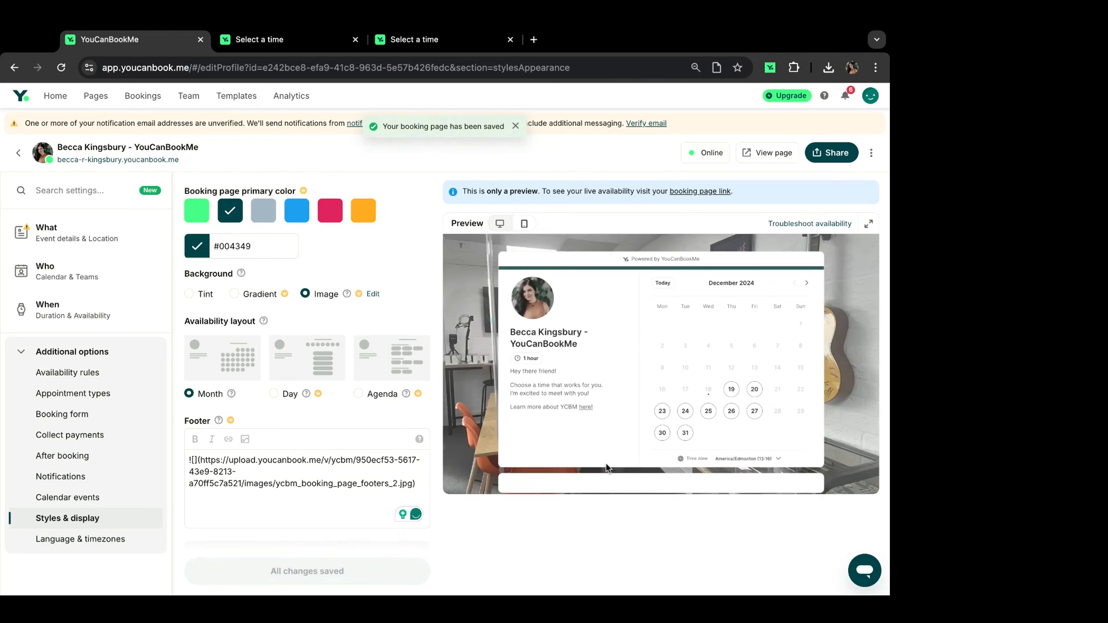
scroll(603, 445, "down", 2)
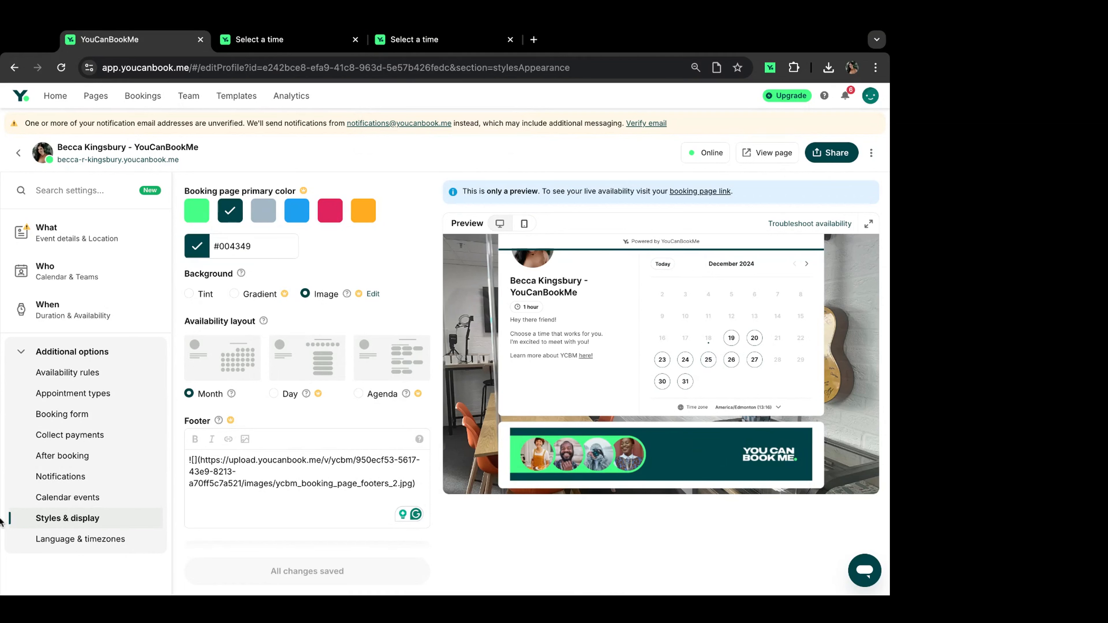
triple_click(422, 484)
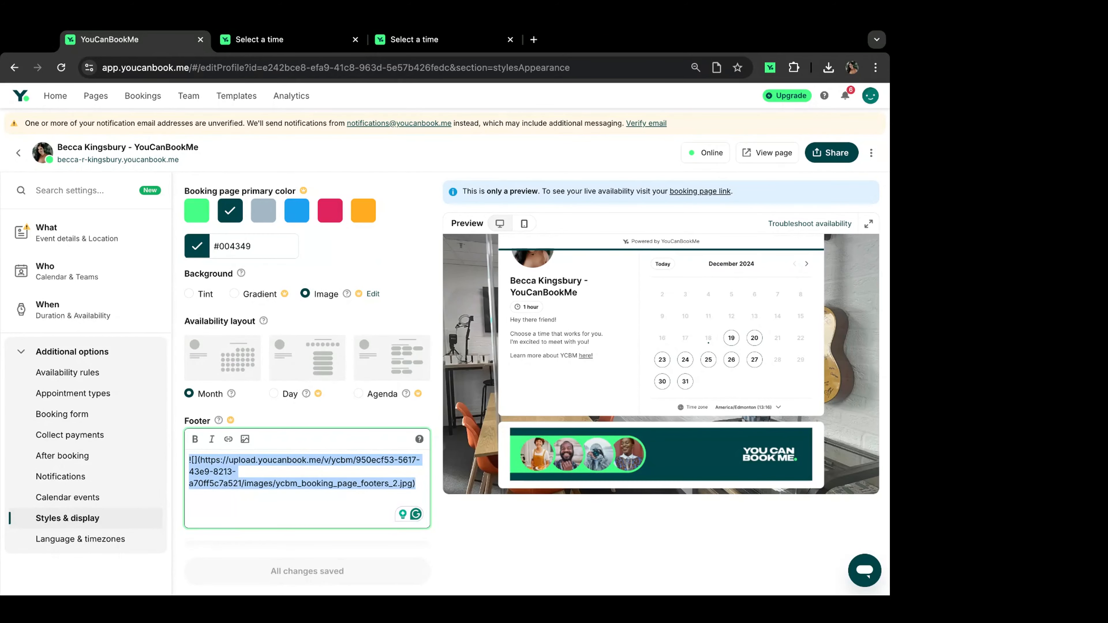
key("super+Tab")
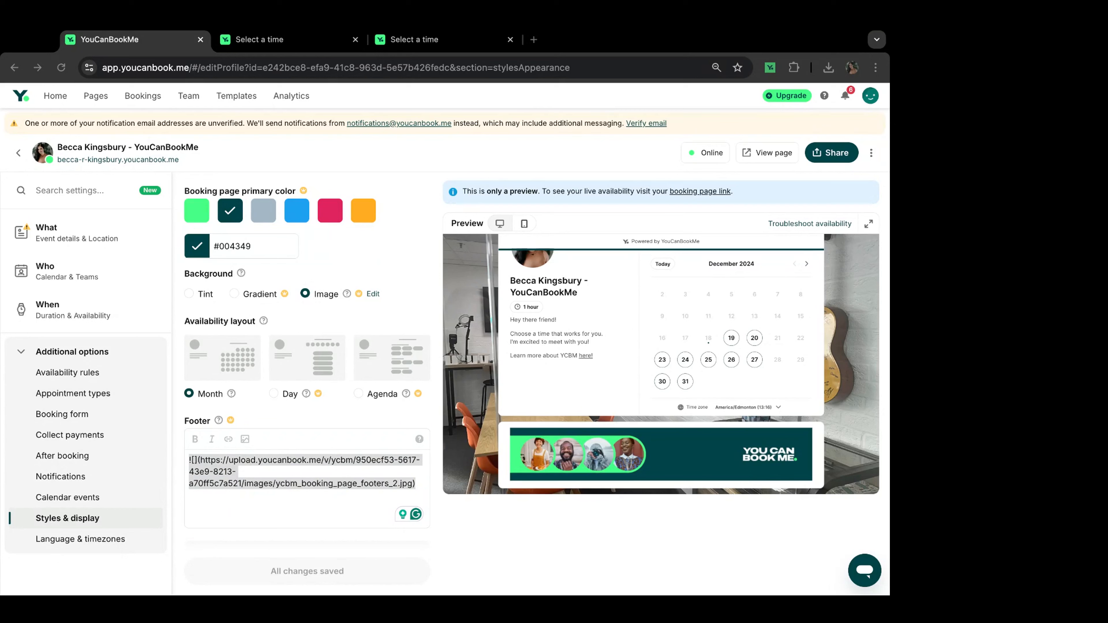
key("super+Tab")
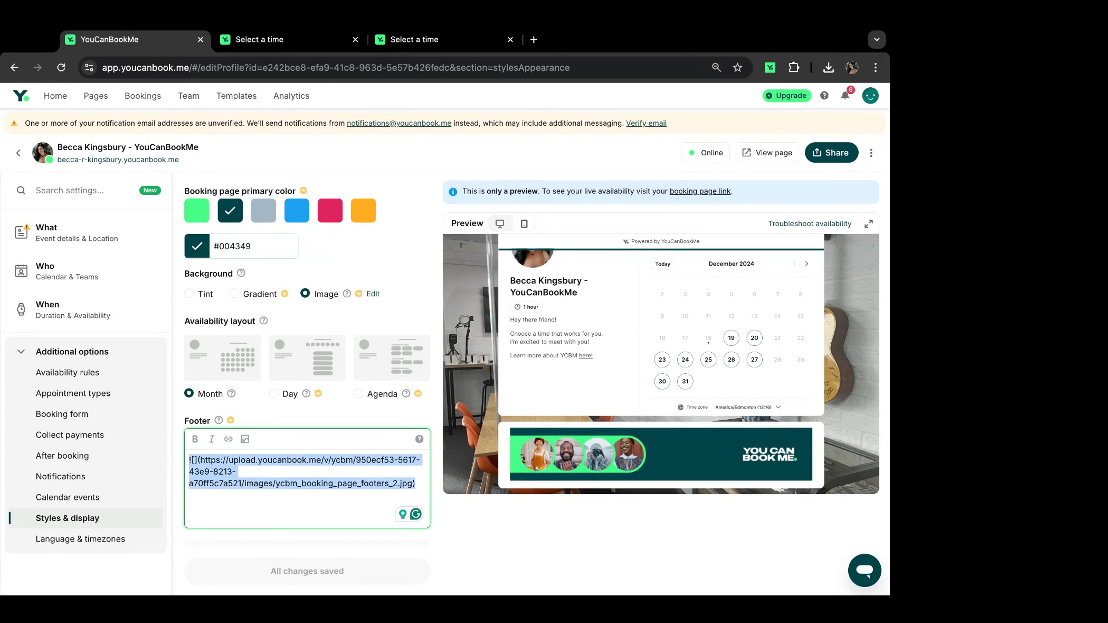
left_click(227, 439)
left_click(348, 493)
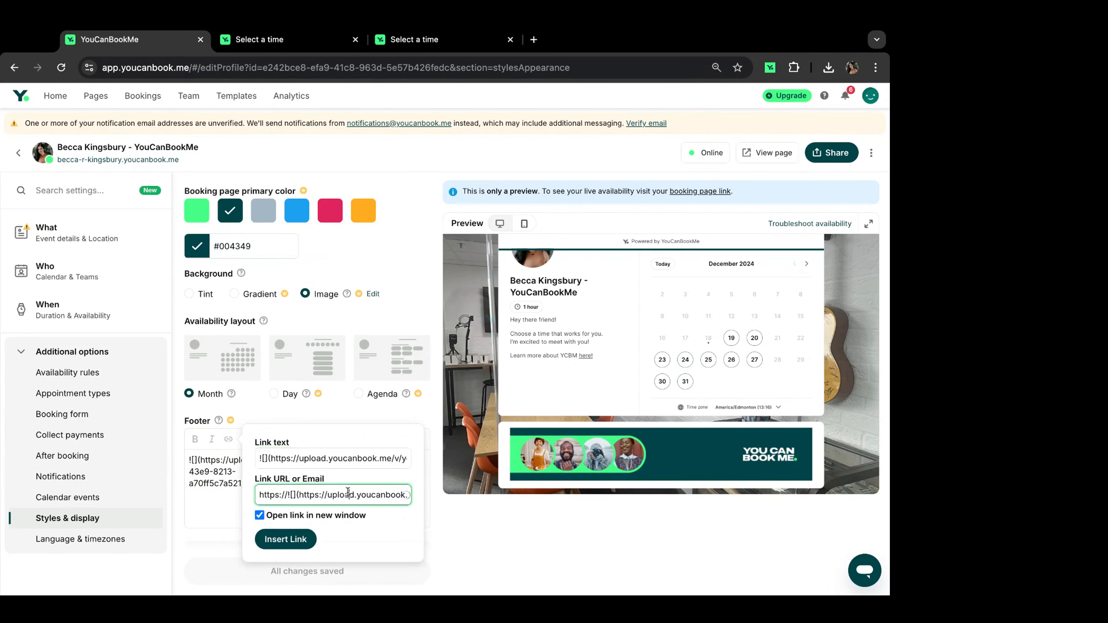
key("ctrl+a")
key("BackSpace")
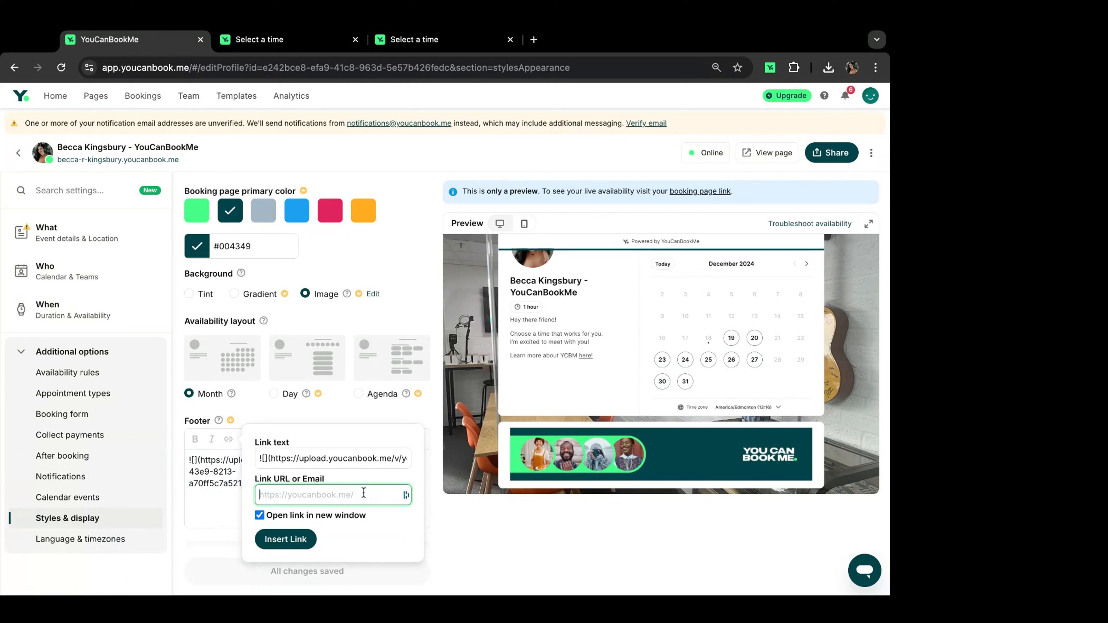
type("https://youcanbook.me")
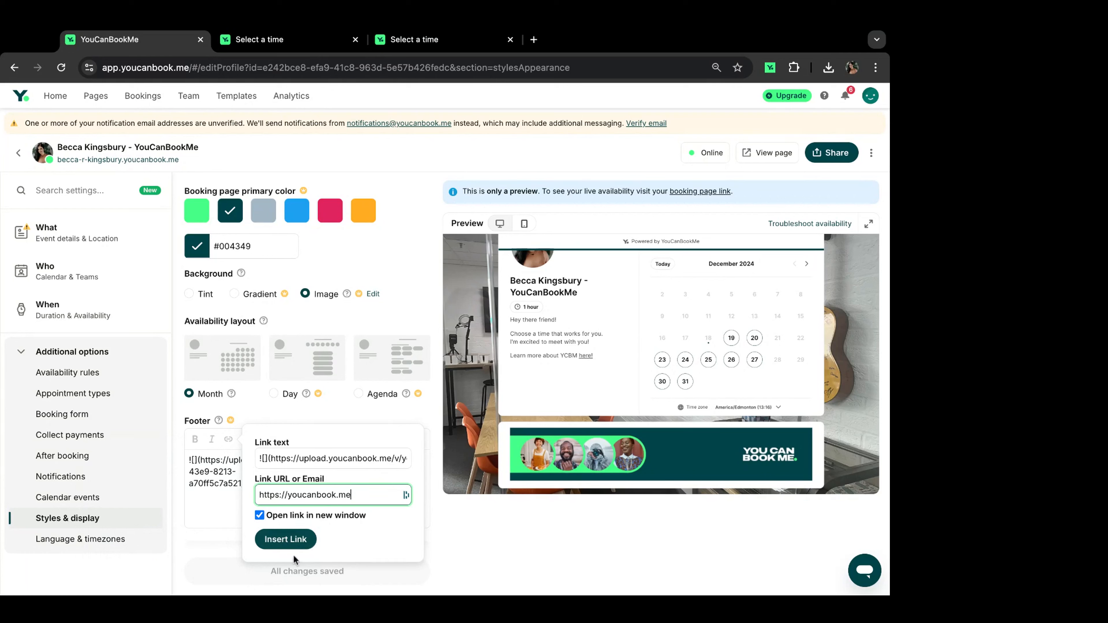
left_click(286, 539)
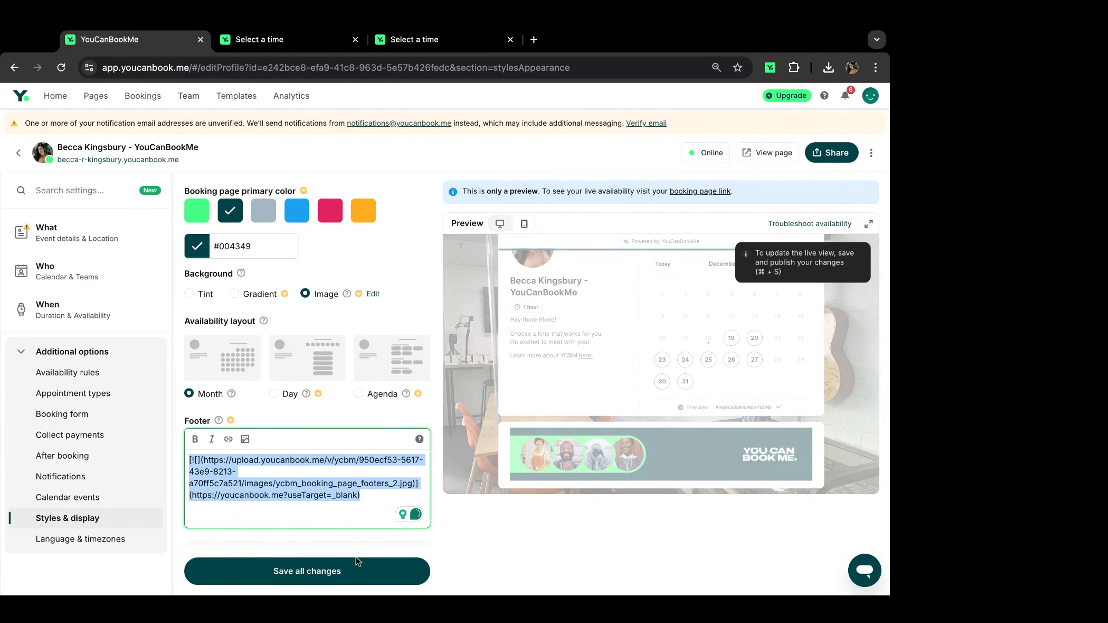
left_click(260, 583)
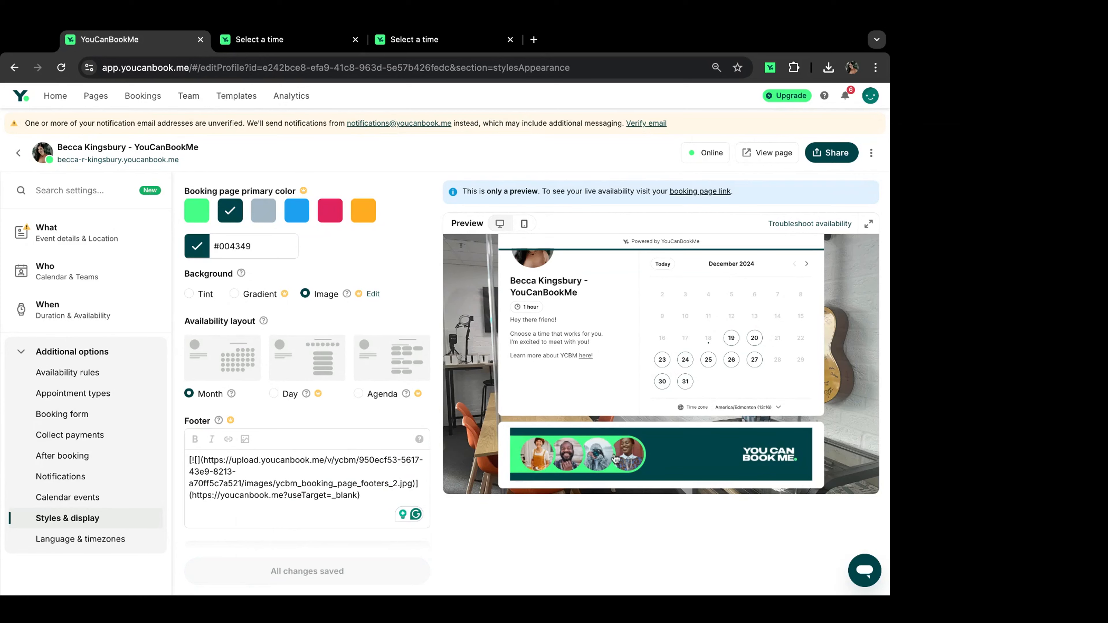
Step: Review the live booking page zoomed out, then return to the Styles & display settings
left_click(758, 163)
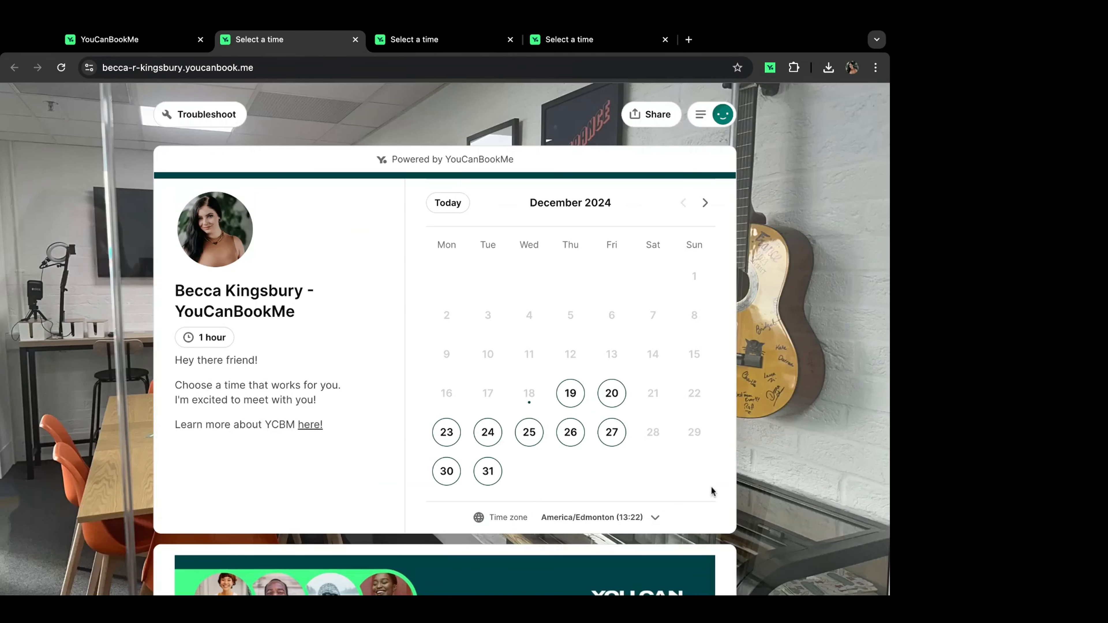
key("ctrl+minus")
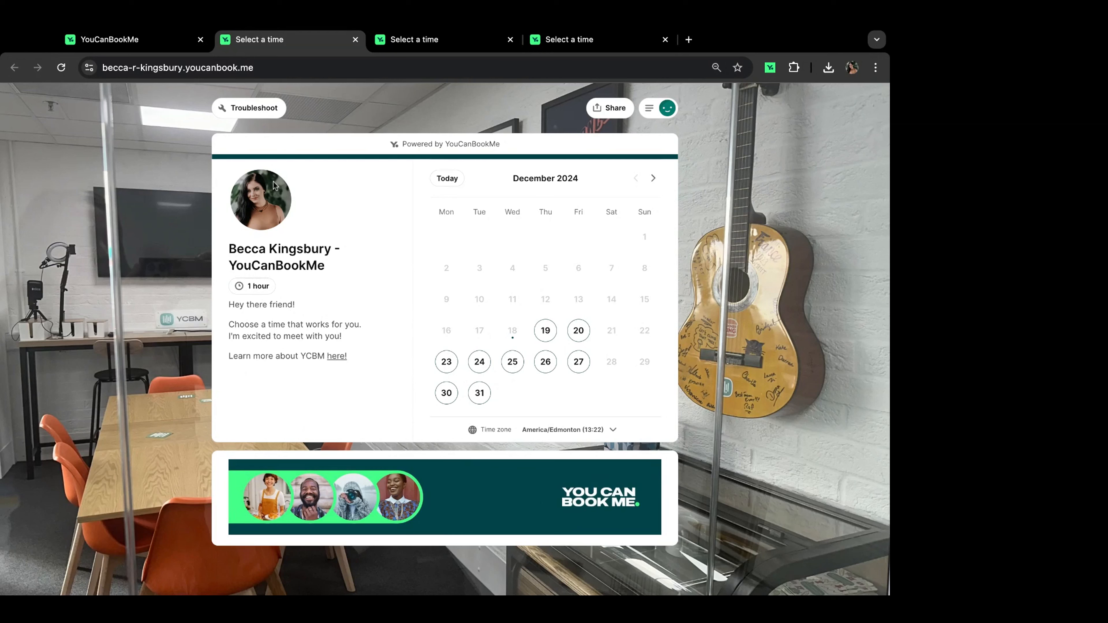
left_click(174, 39)
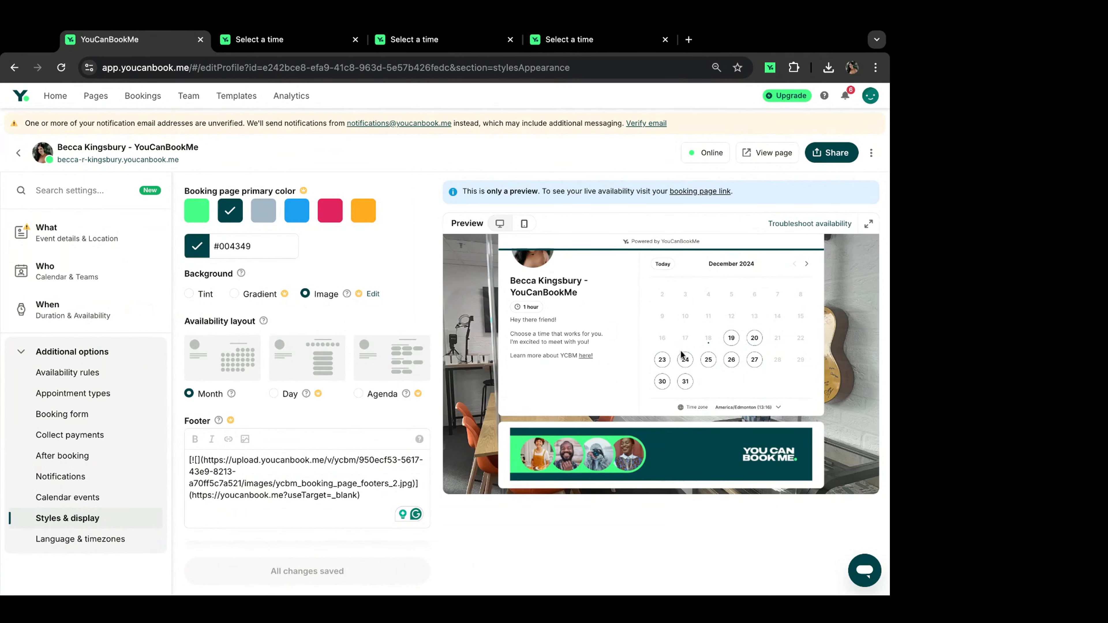
Step: Save the Day availability layout and preview slots for Thursday 26 and Friday 27 December
scroll(690, 354, "up", 2)
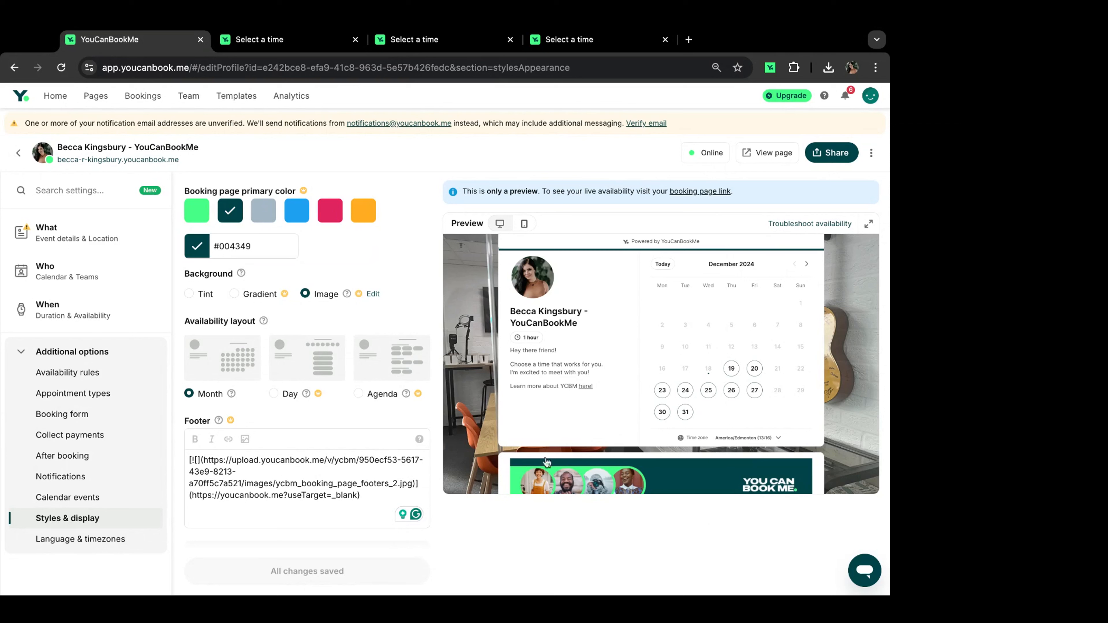
left_click(293, 383)
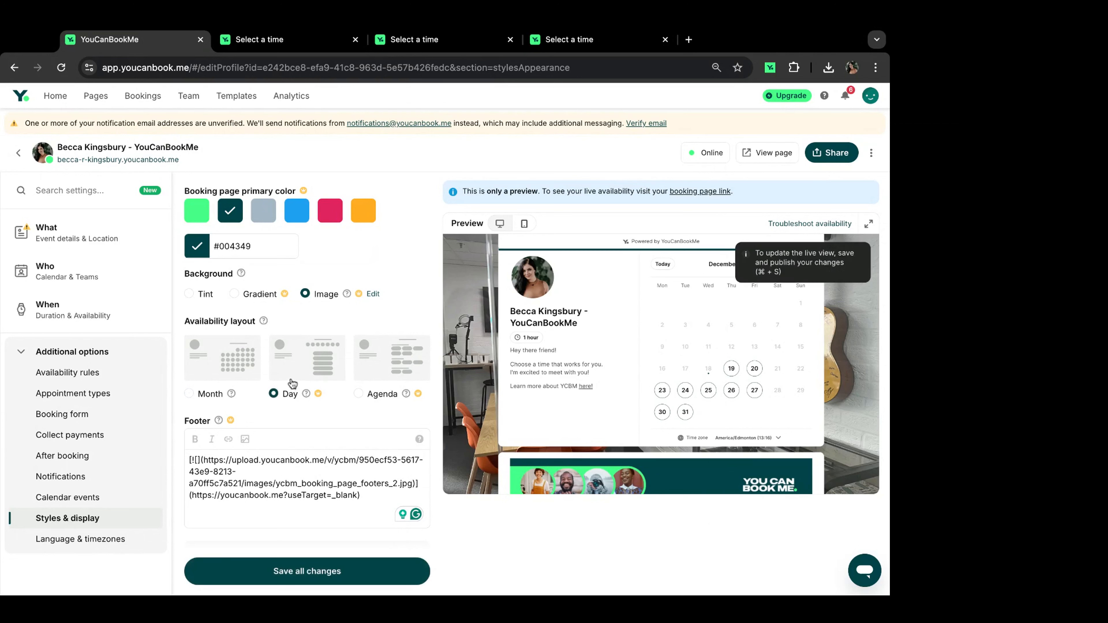
left_click(285, 571)
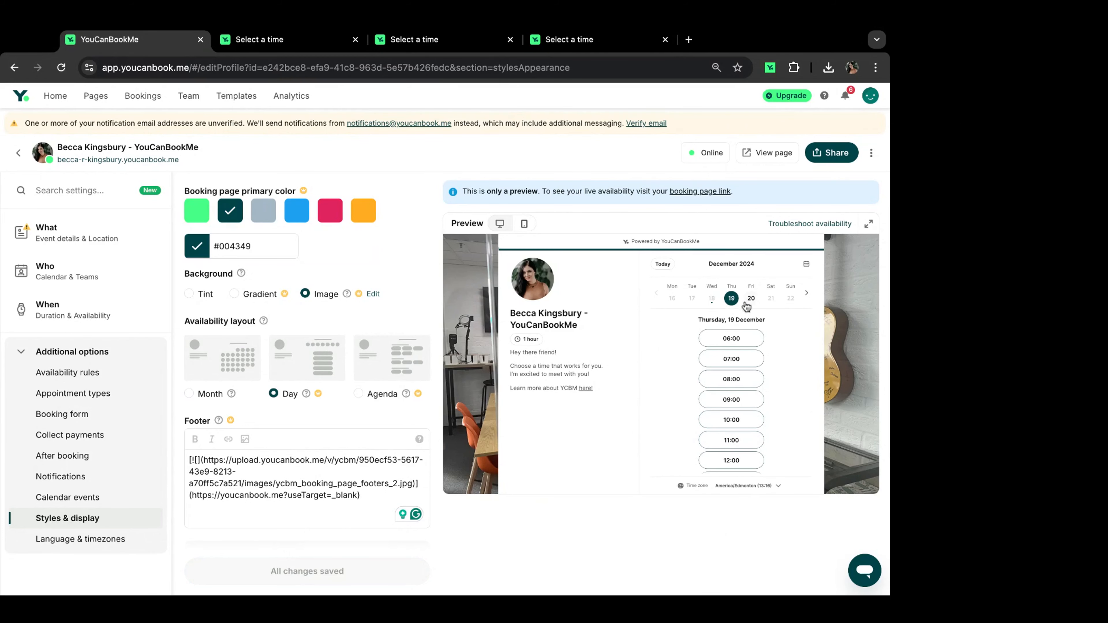
left_click(806, 294)
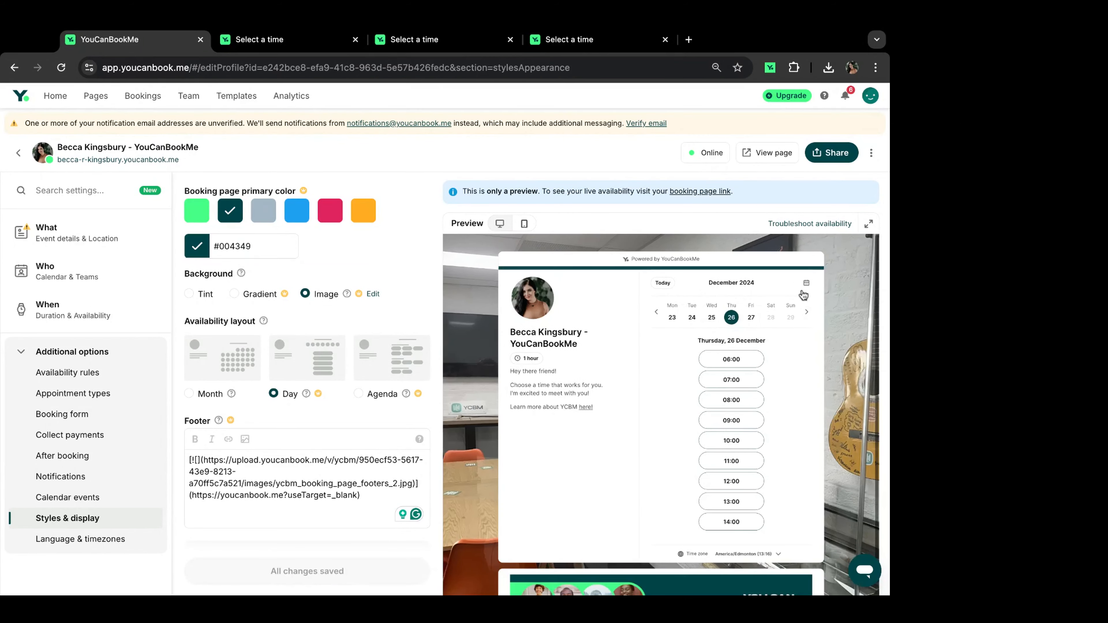
left_click(756, 314)
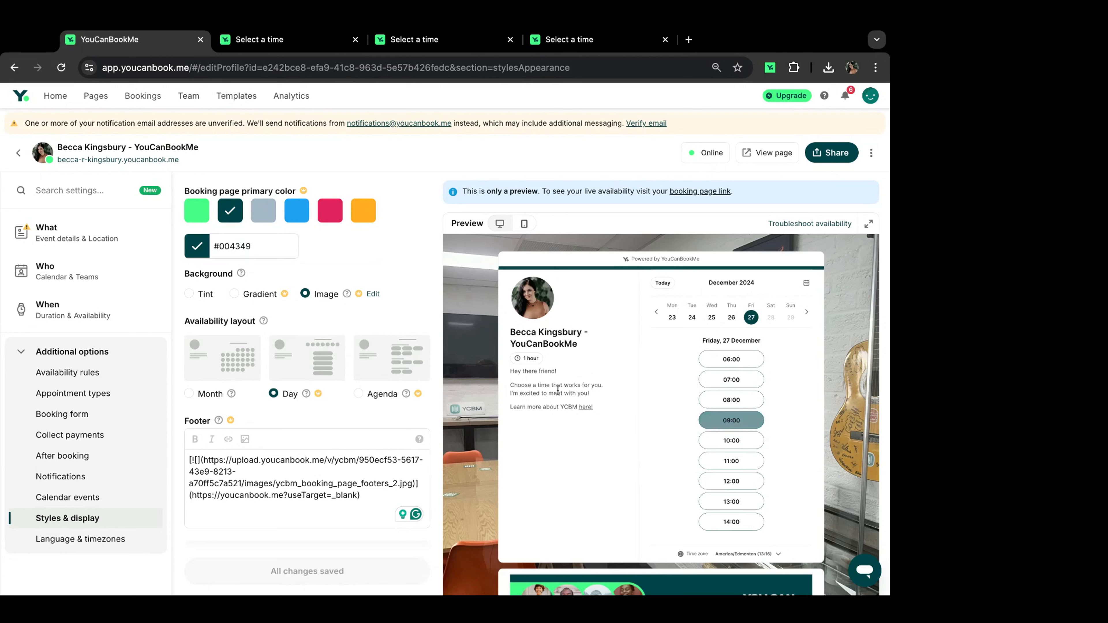
Step: Switch the availability layout to Agenda and save it
left_click(388, 386)
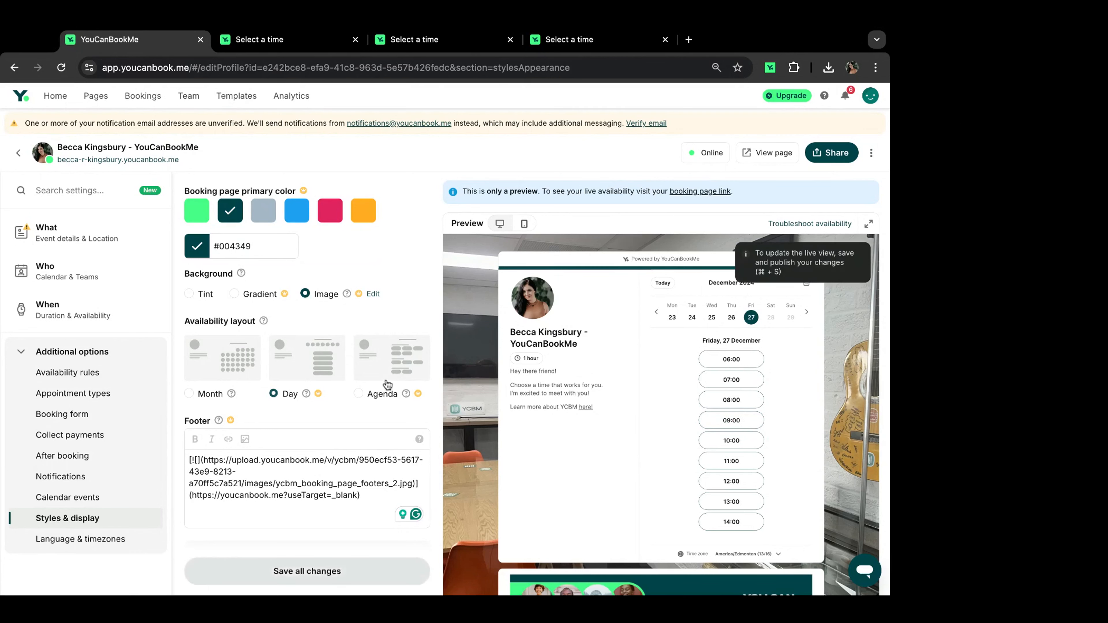
left_click(281, 572)
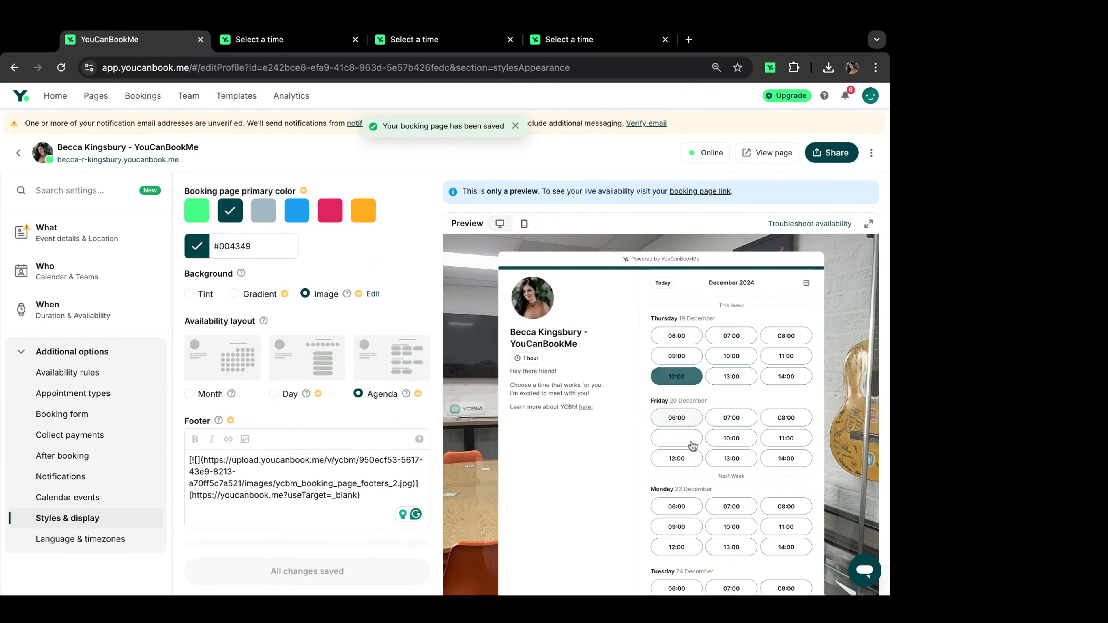
scroll(698, 554, "down", 4)
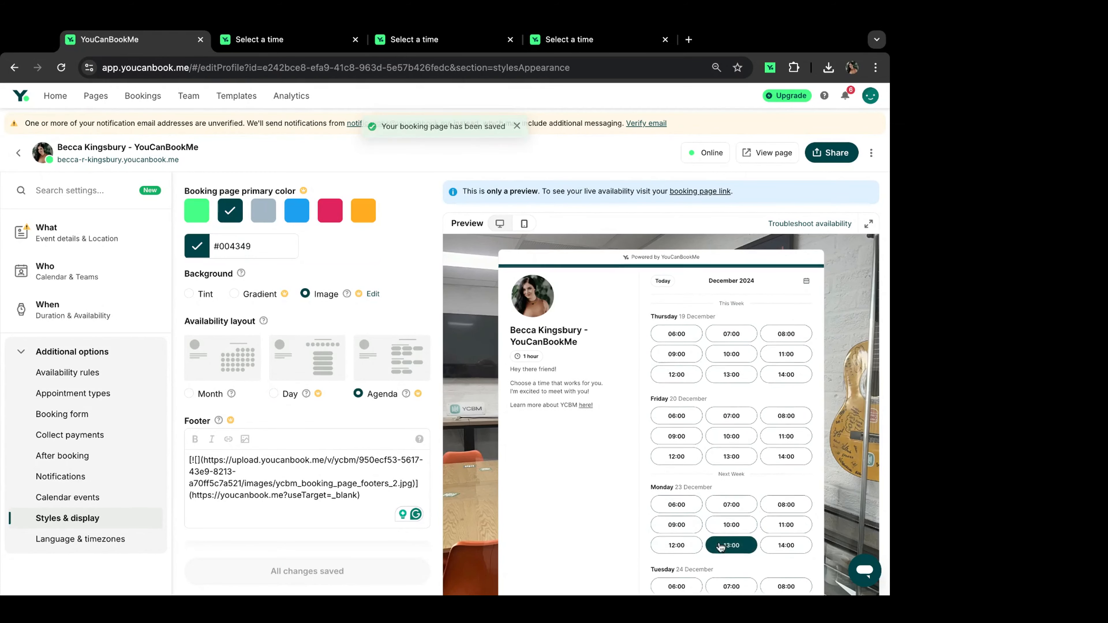
scroll(720, 543, "up", 5)
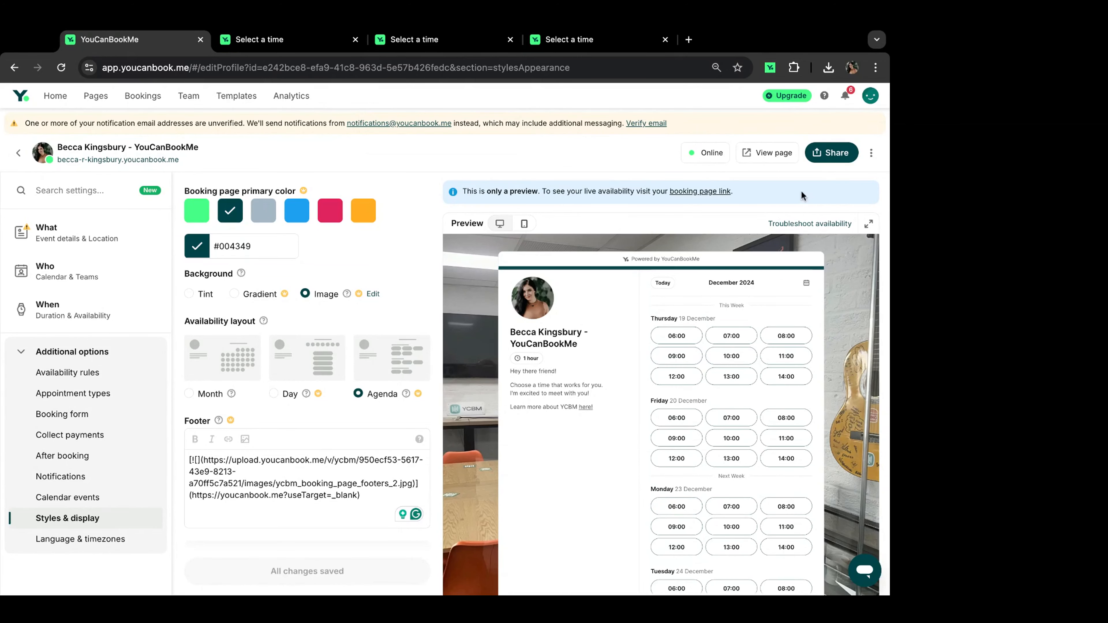
Step: Open the live page and scroll through the agenda time slots down to the footer banner
left_click(780, 153)
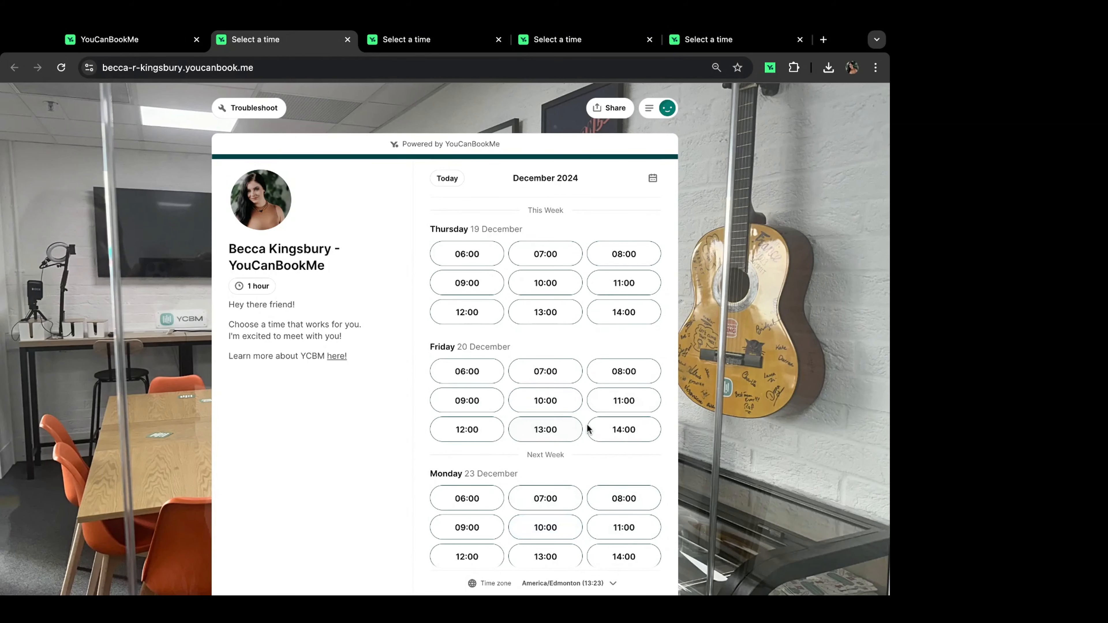
scroll(588, 426, "down", 5)
scroll(587, 425, "down", 20)
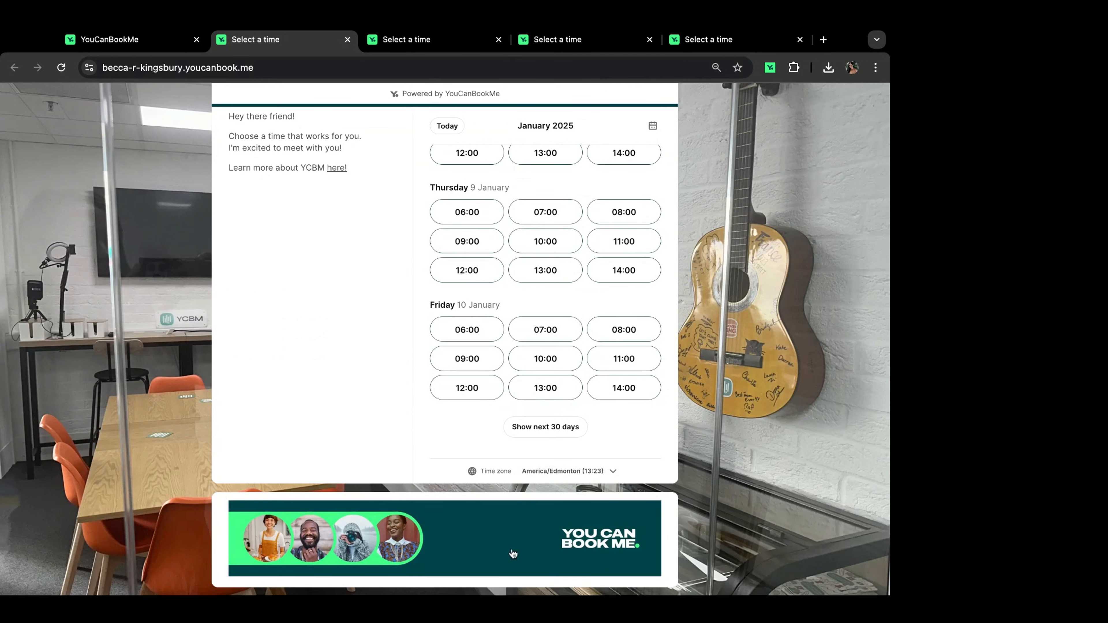
scroll(644, 408, "up", 20)
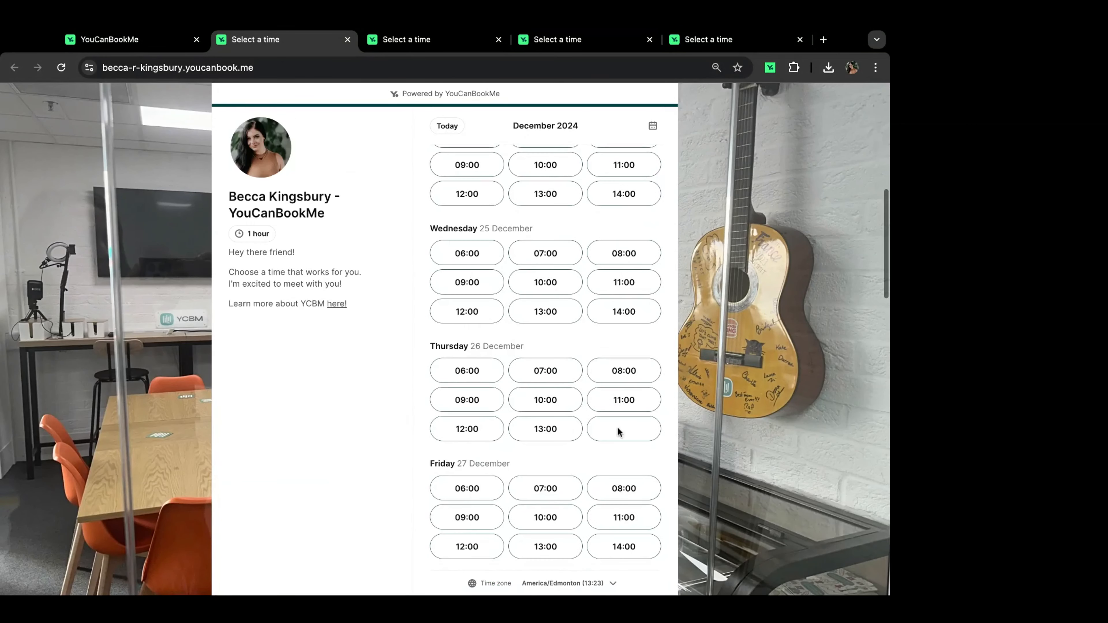